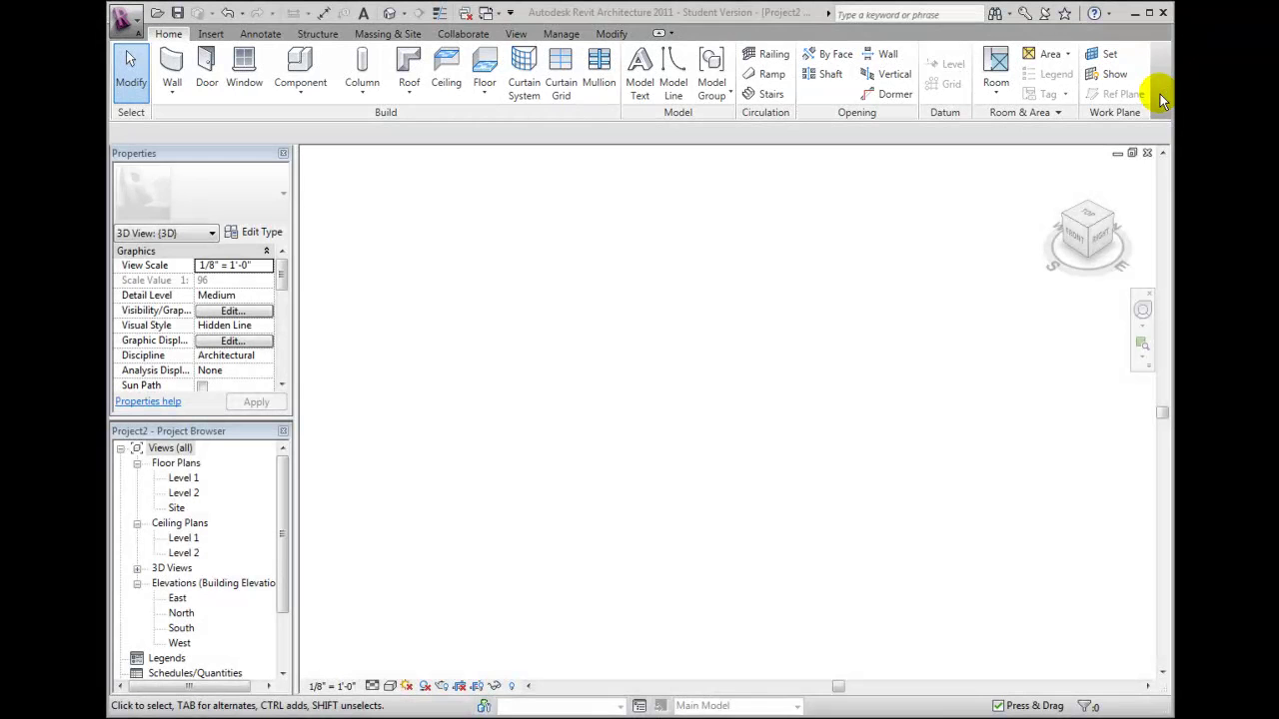
Browse each ribbon tab in turn, from Insert through Modify, then return to Home
{"action": "left_click", "coordinate": [208, 34]}
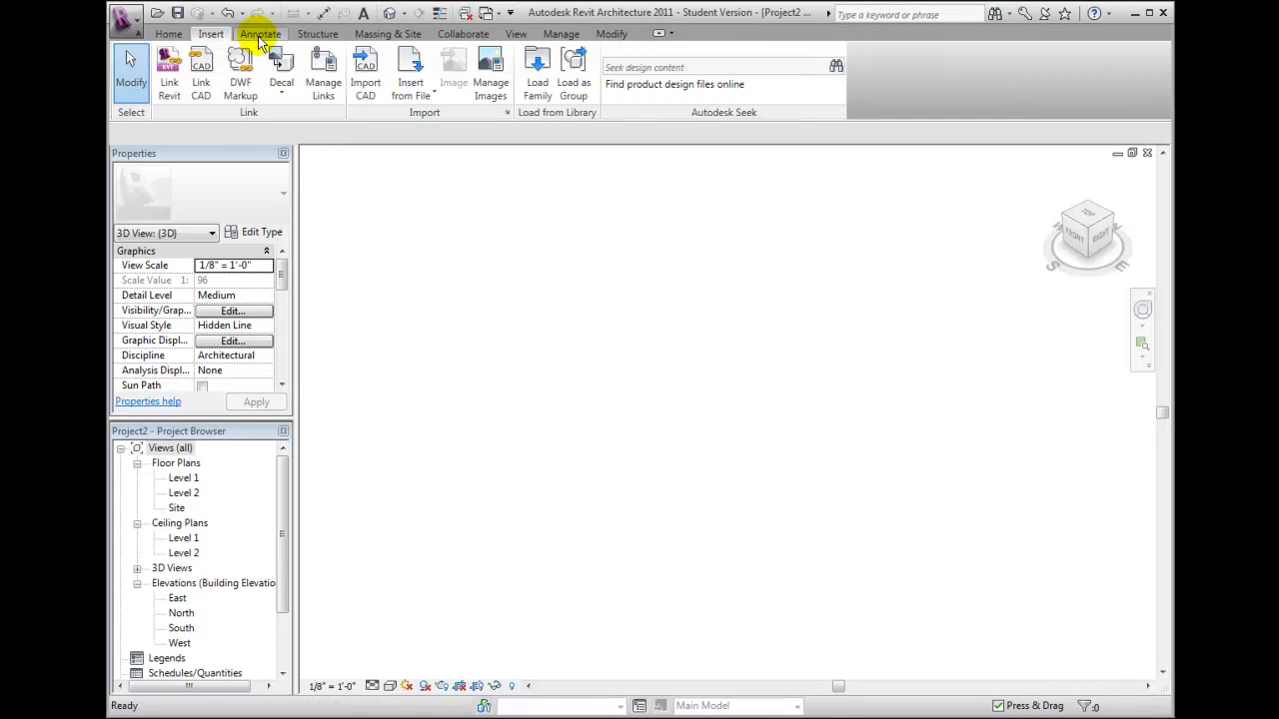
{"action": "left_click", "coordinate": [259, 36]}
{"action": "left_click", "coordinate": [320, 38]}
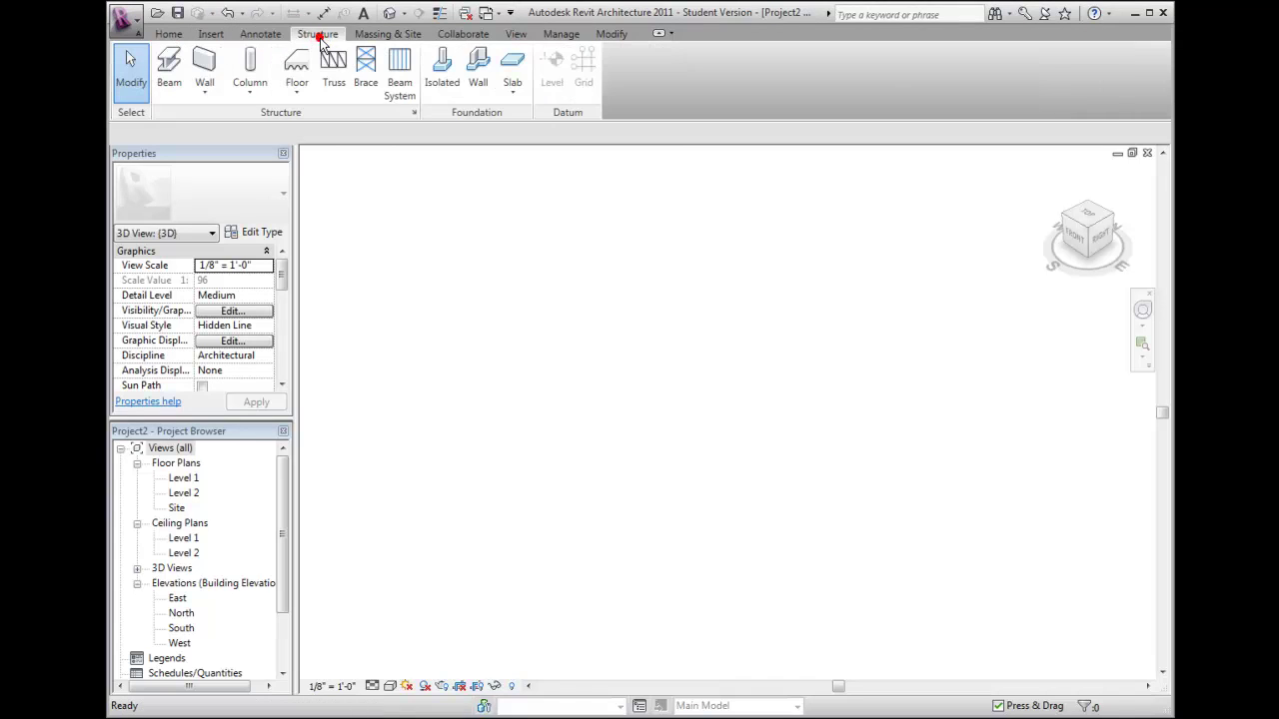
{"action": "left_click", "coordinate": [386, 34]}
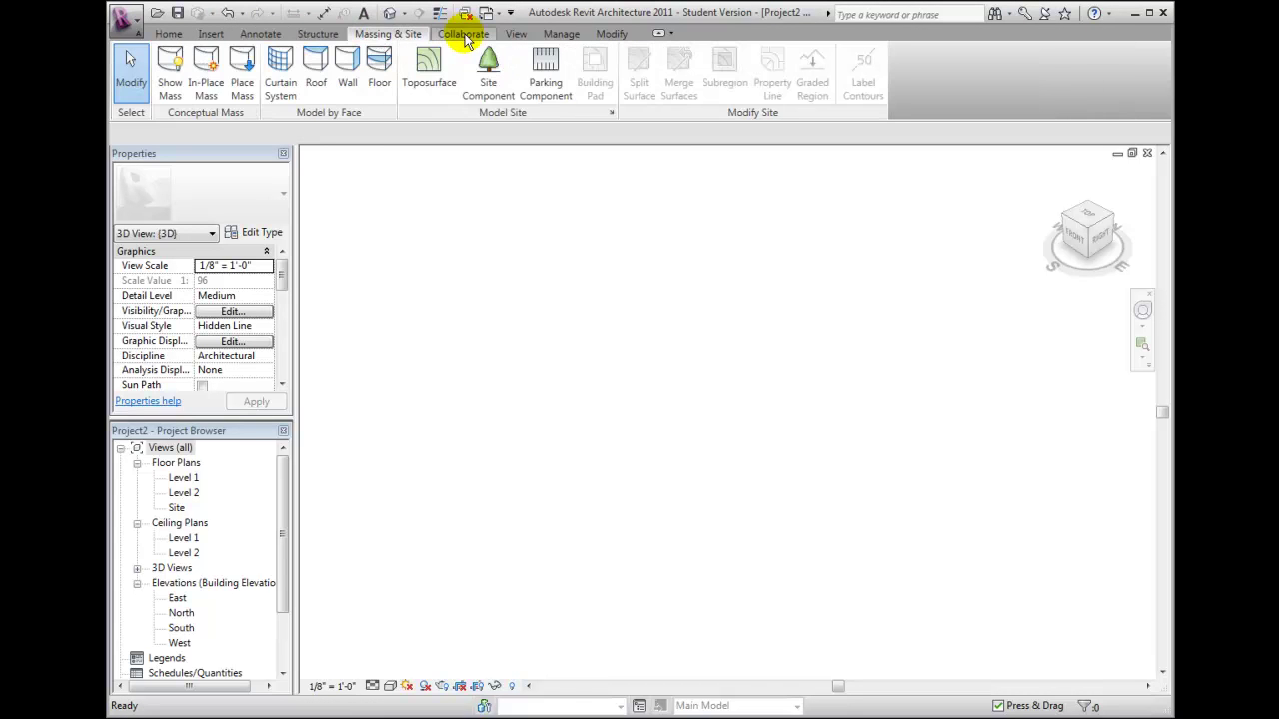
{"action": "left_click", "coordinate": [464, 36]}
{"action": "left_click", "coordinate": [520, 34]}
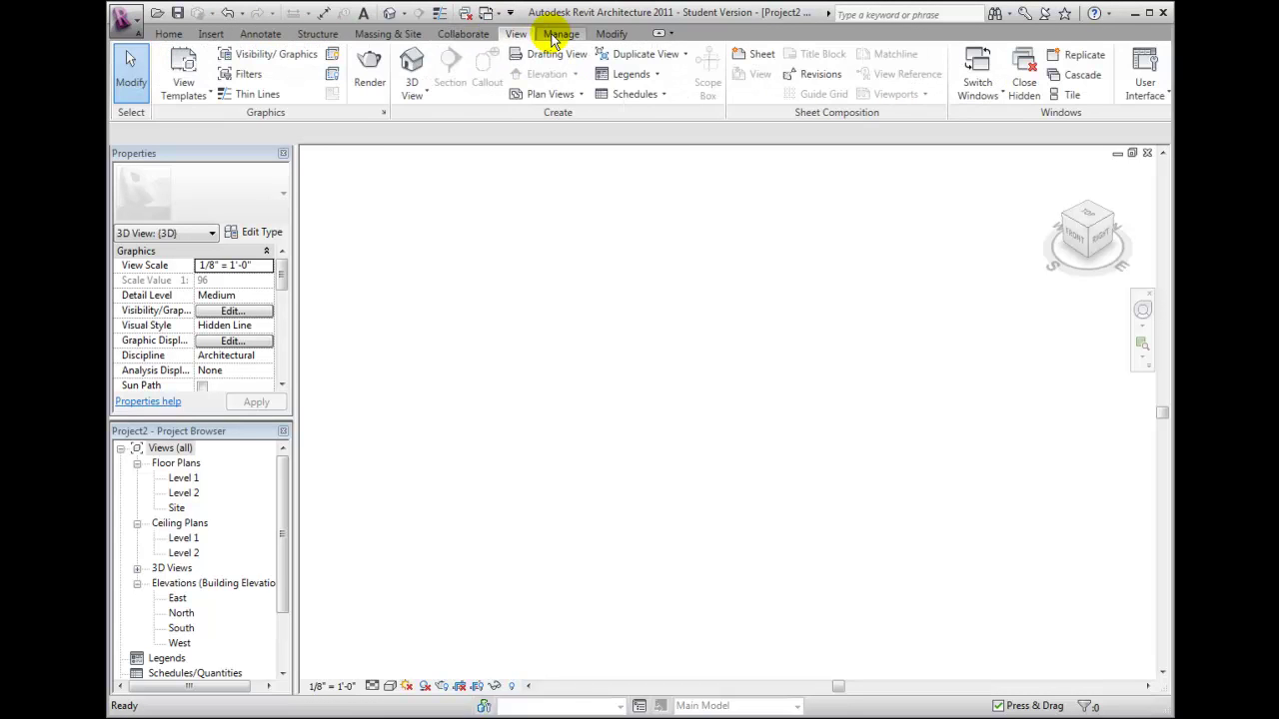
{"action": "left_click", "coordinate": [560, 35]}
{"action": "left_click", "coordinate": [609, 34]}
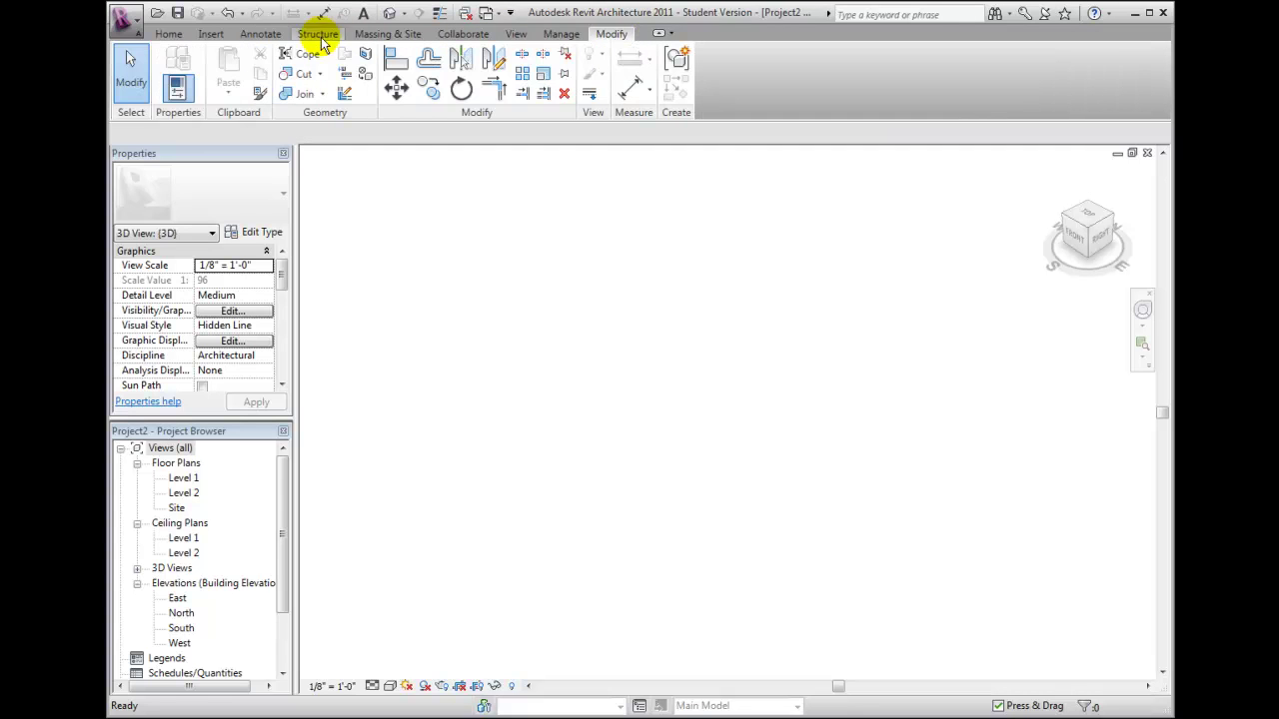
{"action": "left_click", "coordinate": [169, 36]}
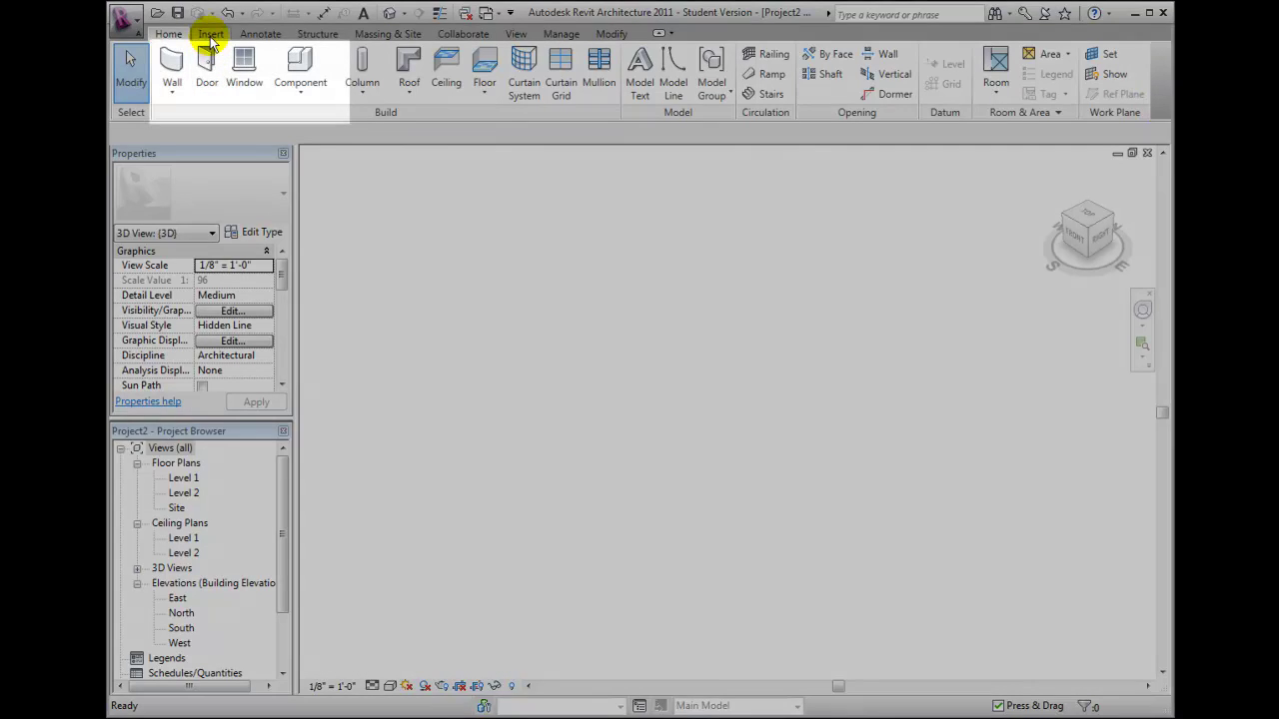
Show the Insert and Modify tabs, ending on Annotate's dimension, detail, text and tag tools
{"action": "left_click", "coordinate": [211, 36]}
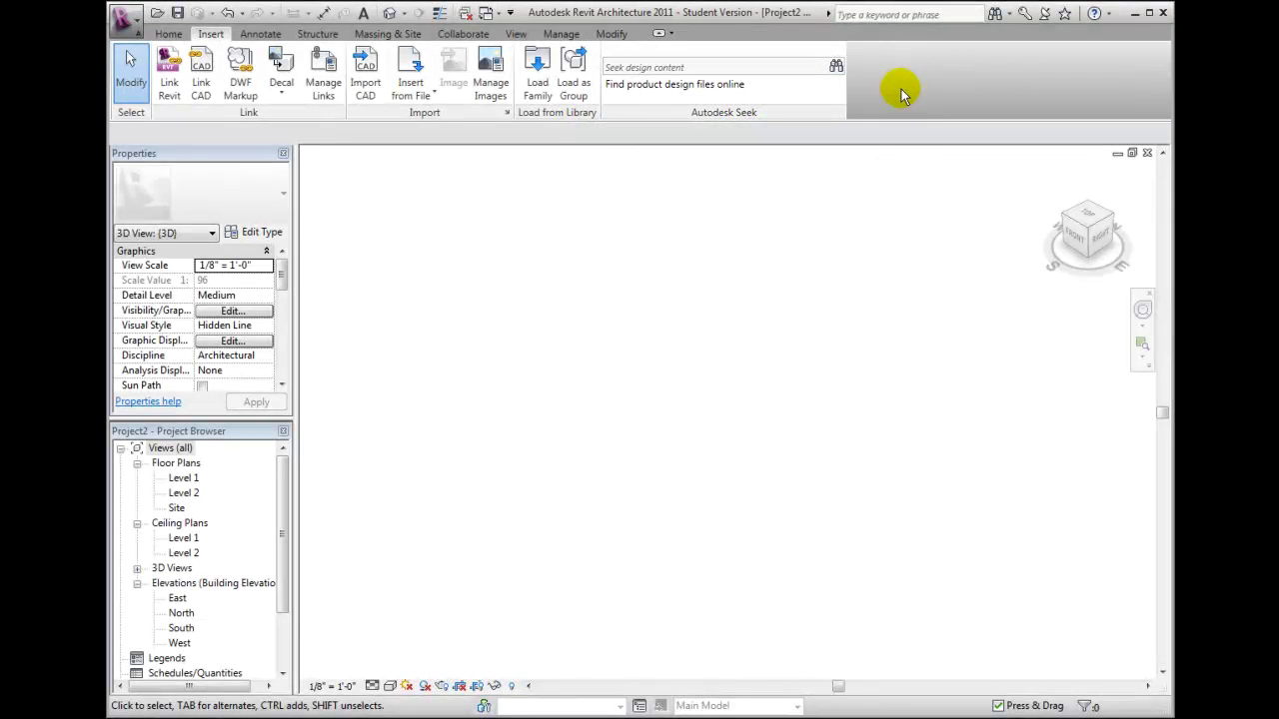
{"action": "left_click", "coordinate": [611, 34]}
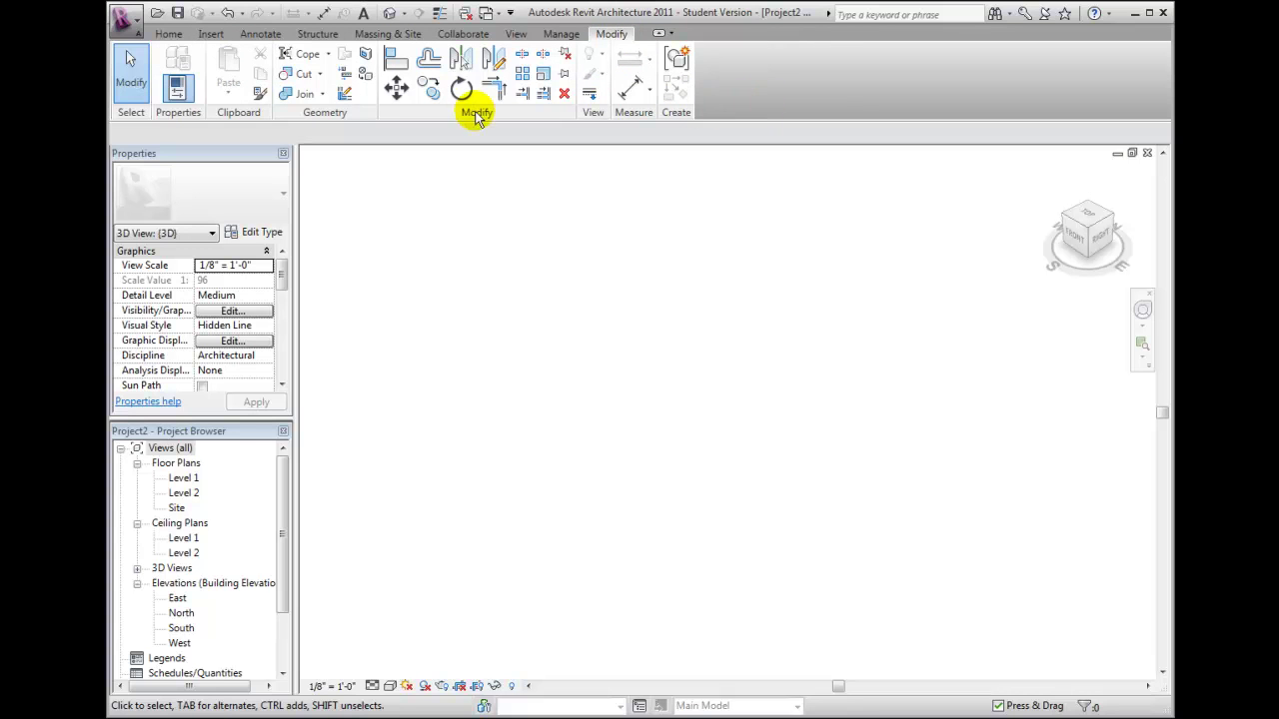
{"action": "left_click", "coordinate": [264, 36]}
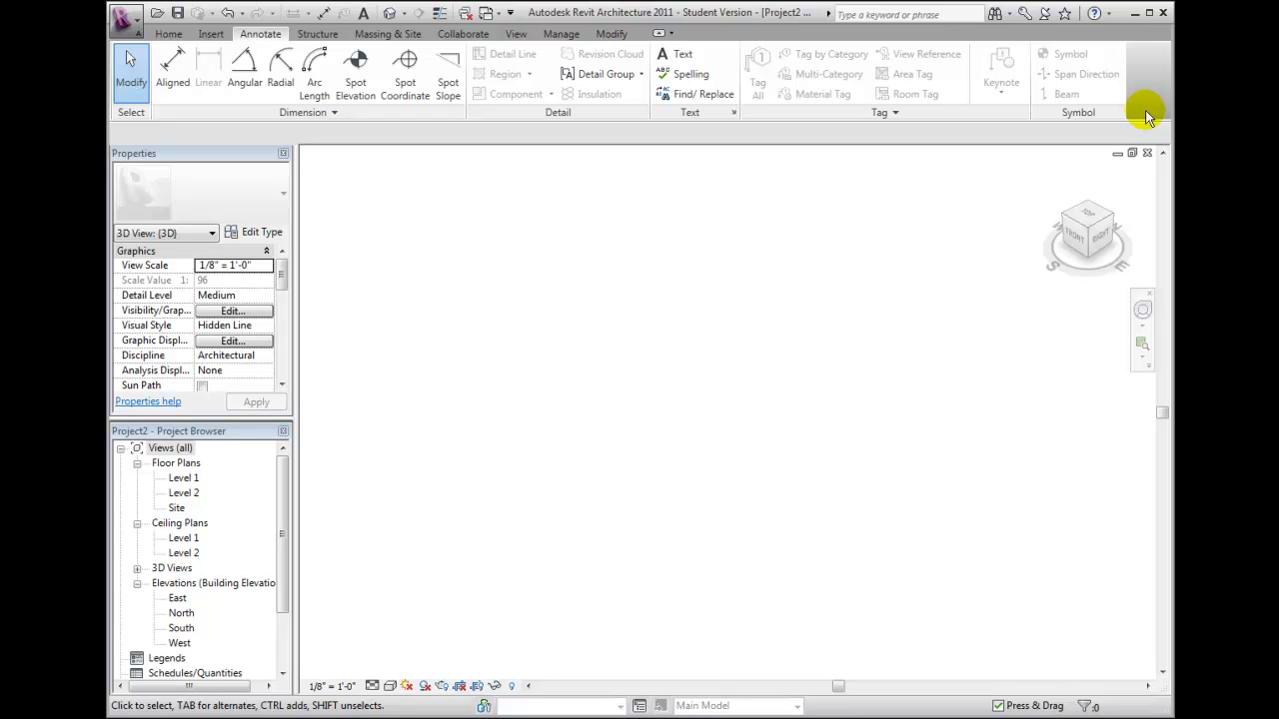
Return to the Home tab, start Place Window, then cancel it with Modify
{"action": "left_click", "coordinate": [169, 36]}
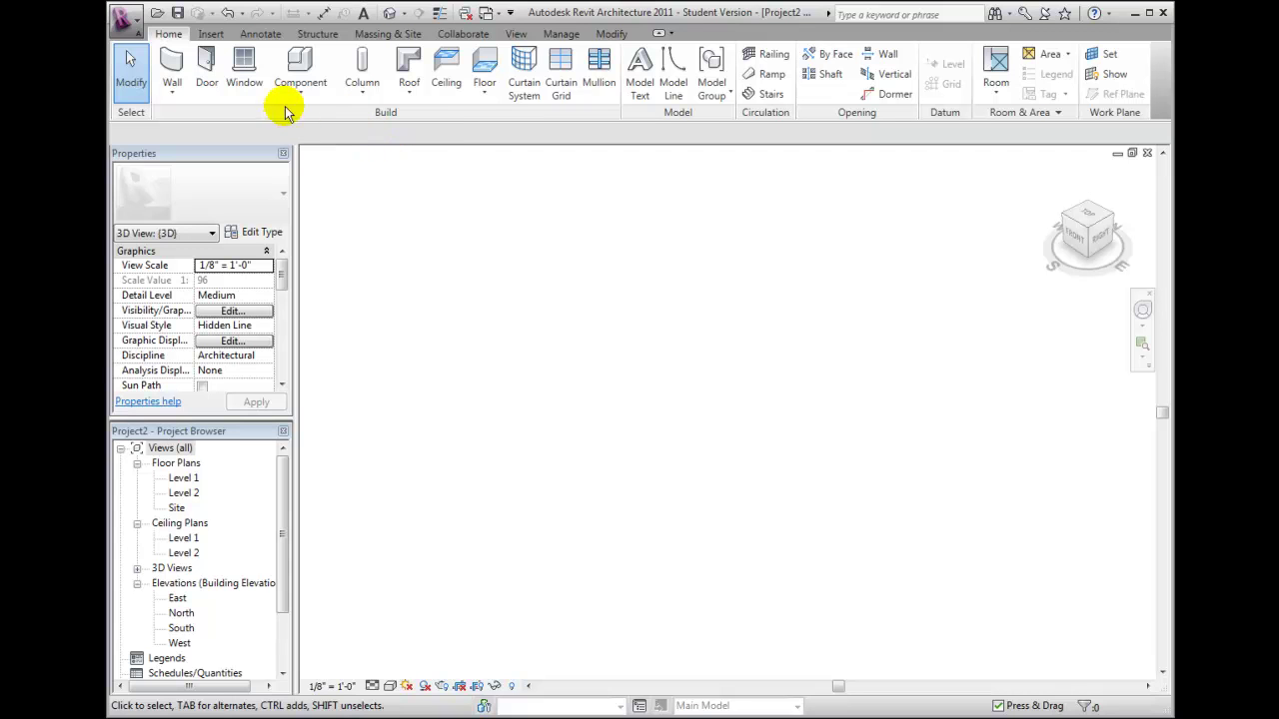
{"action": "left_click", "coordinate": [243, 60]}
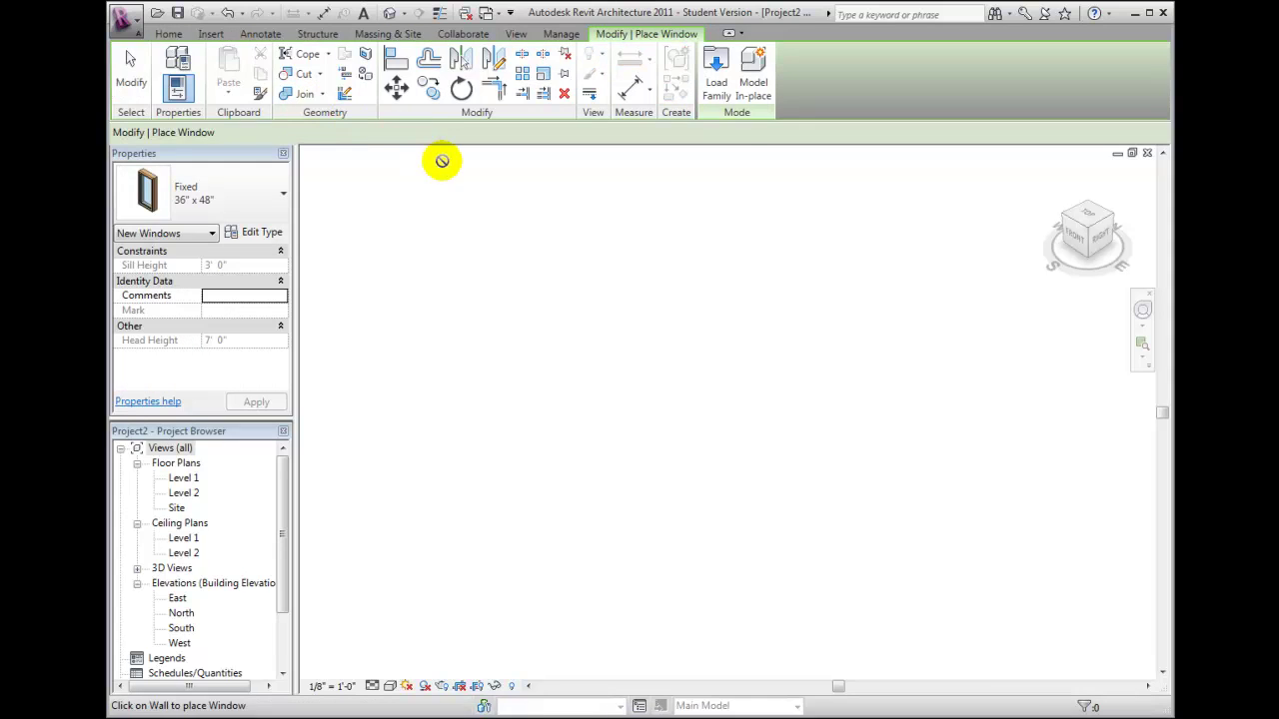
{"action": "left_click", "coordinate": [130, 70]}
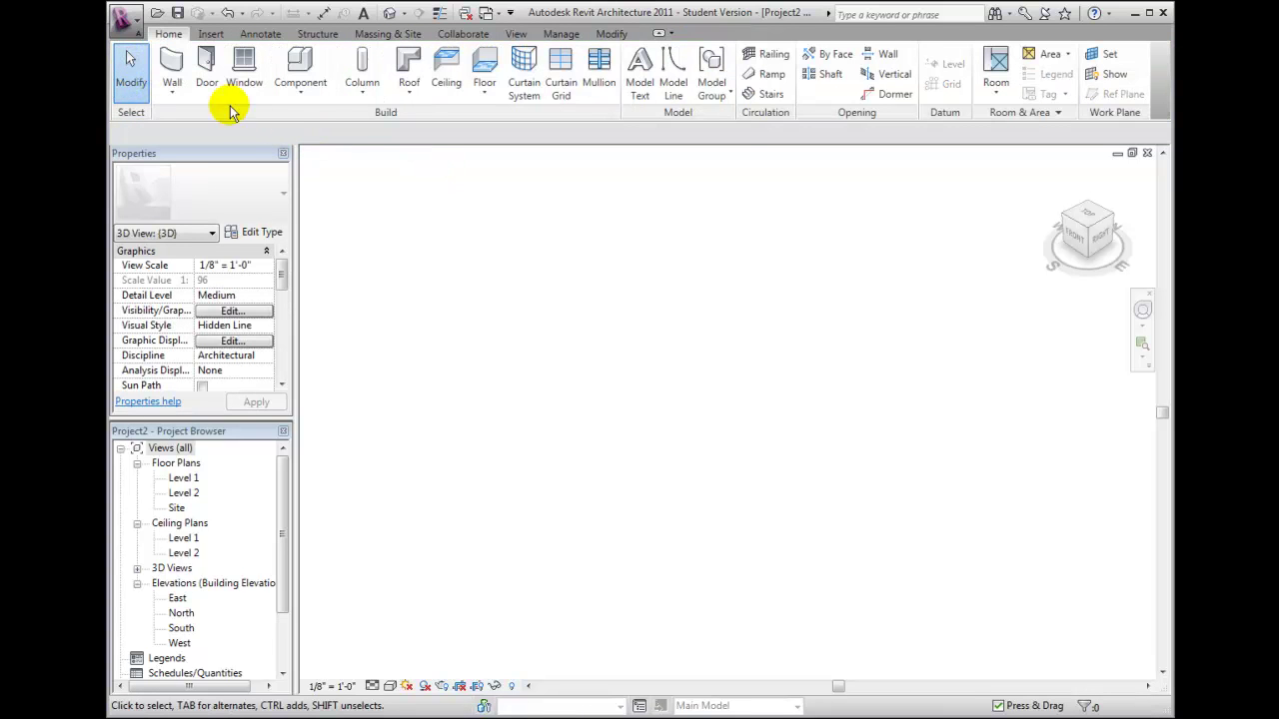
{"action": "left_click", "coordinate": [172, 90]}
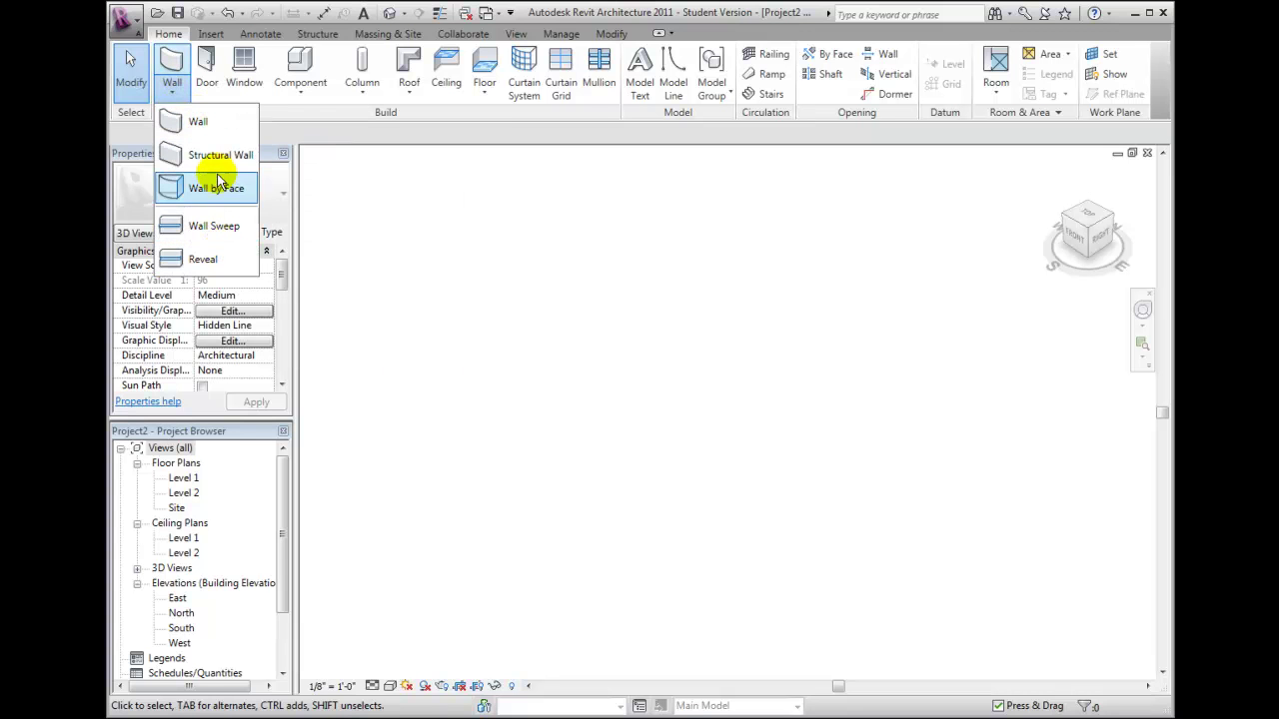
{"action": "left_click", "coordinate": [384, 125]}
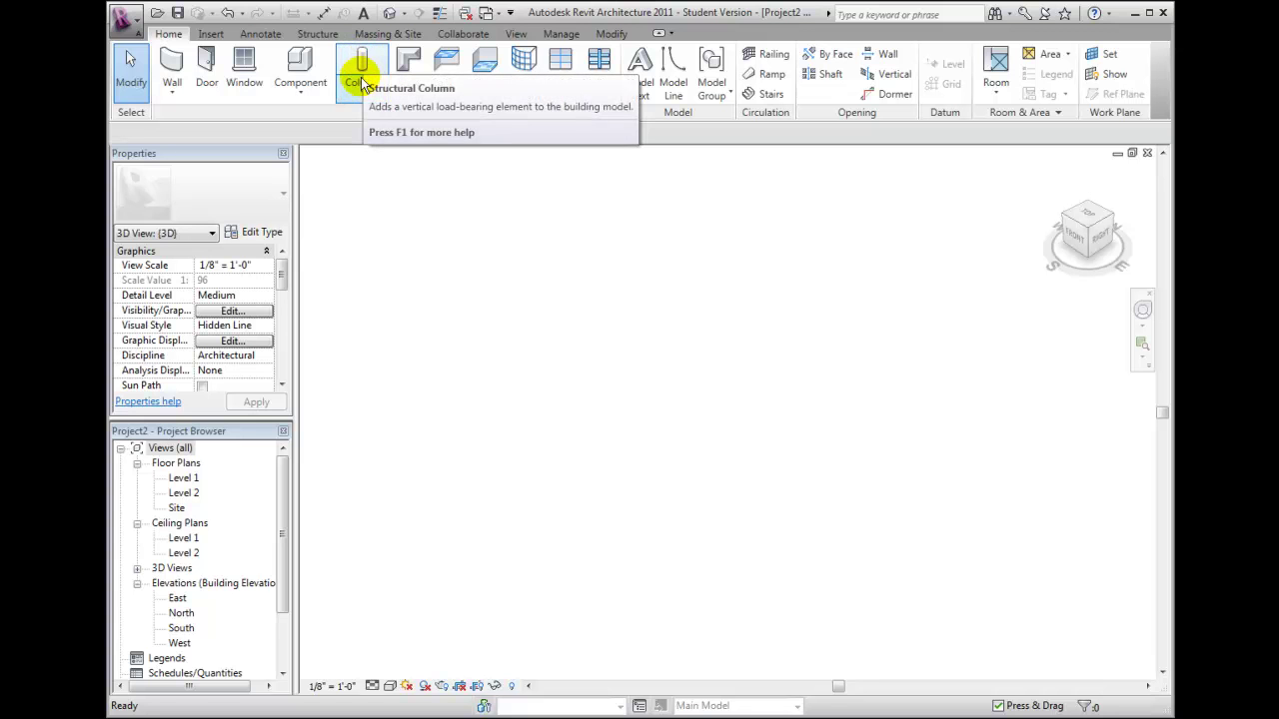
{"action": "left_click", "coordinate": [362, 88]}
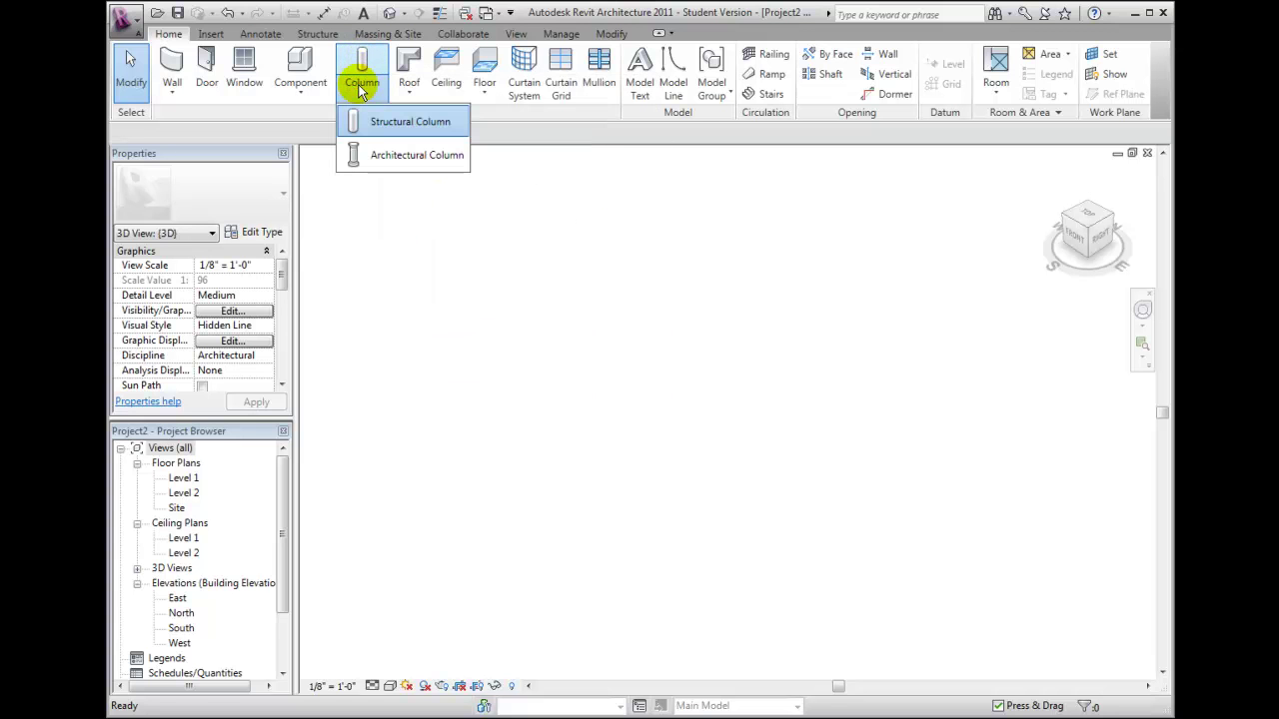
{"action": "left_click", "coordinate": [379, 153]}
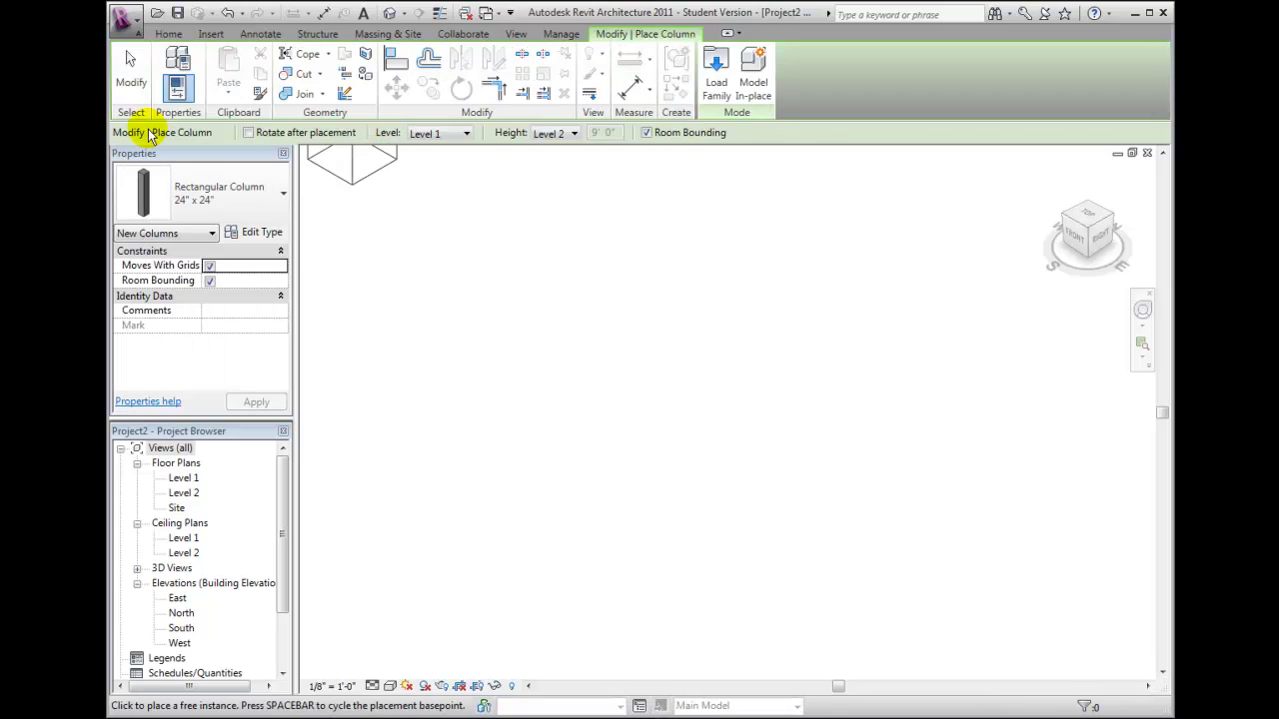
{"action": "left_click", "coordinate": [131, 70]}
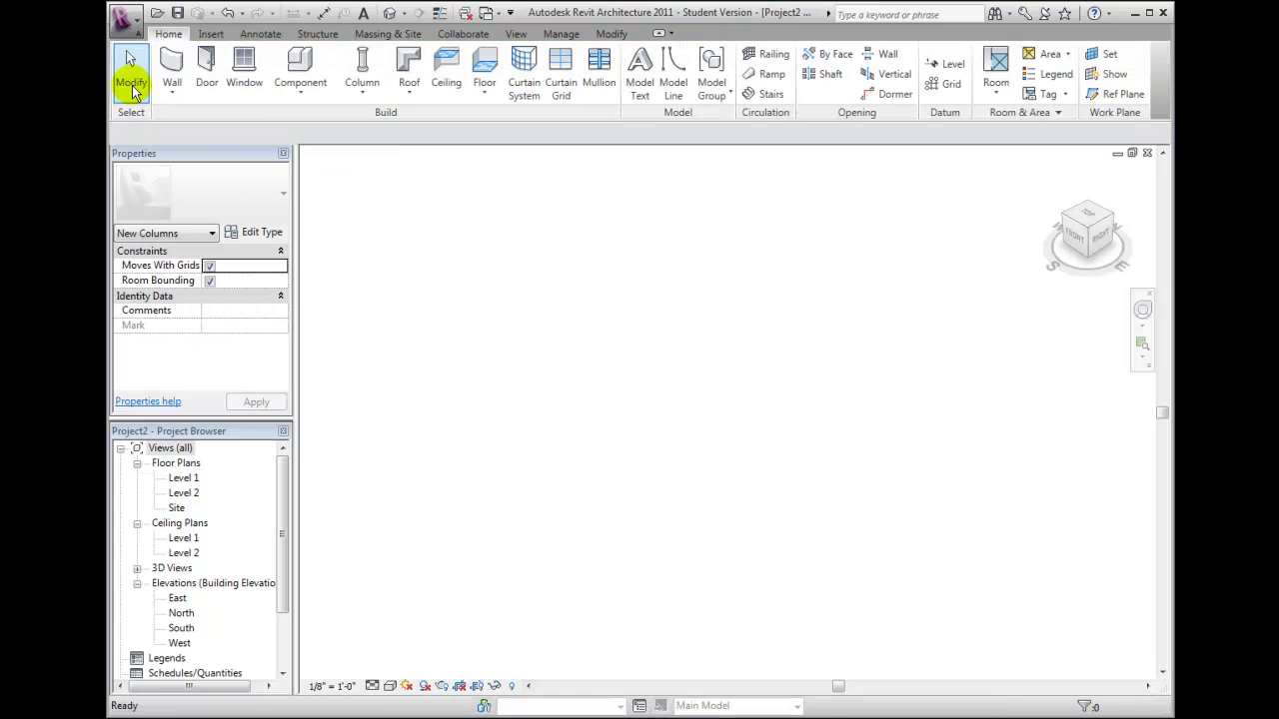
{"action": "left_click", "coordinate": [374, 92]}
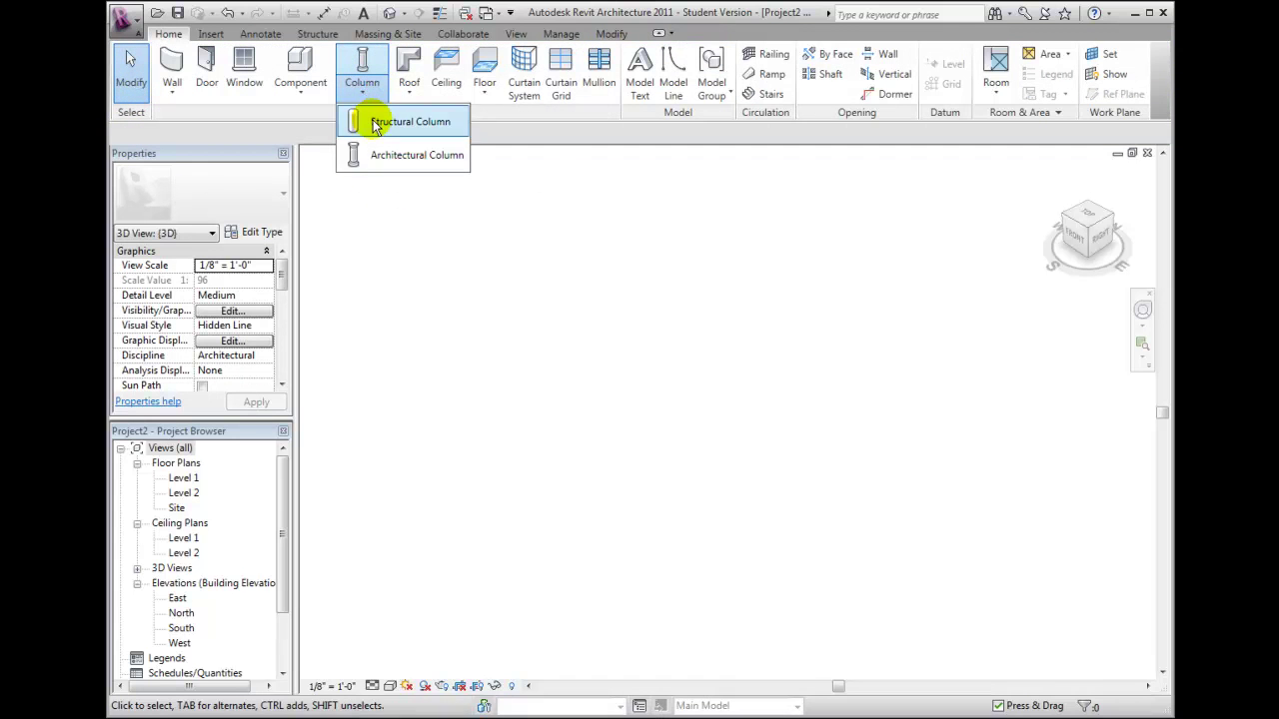
{"action": "left_click", "coordinate": [368, 121]}
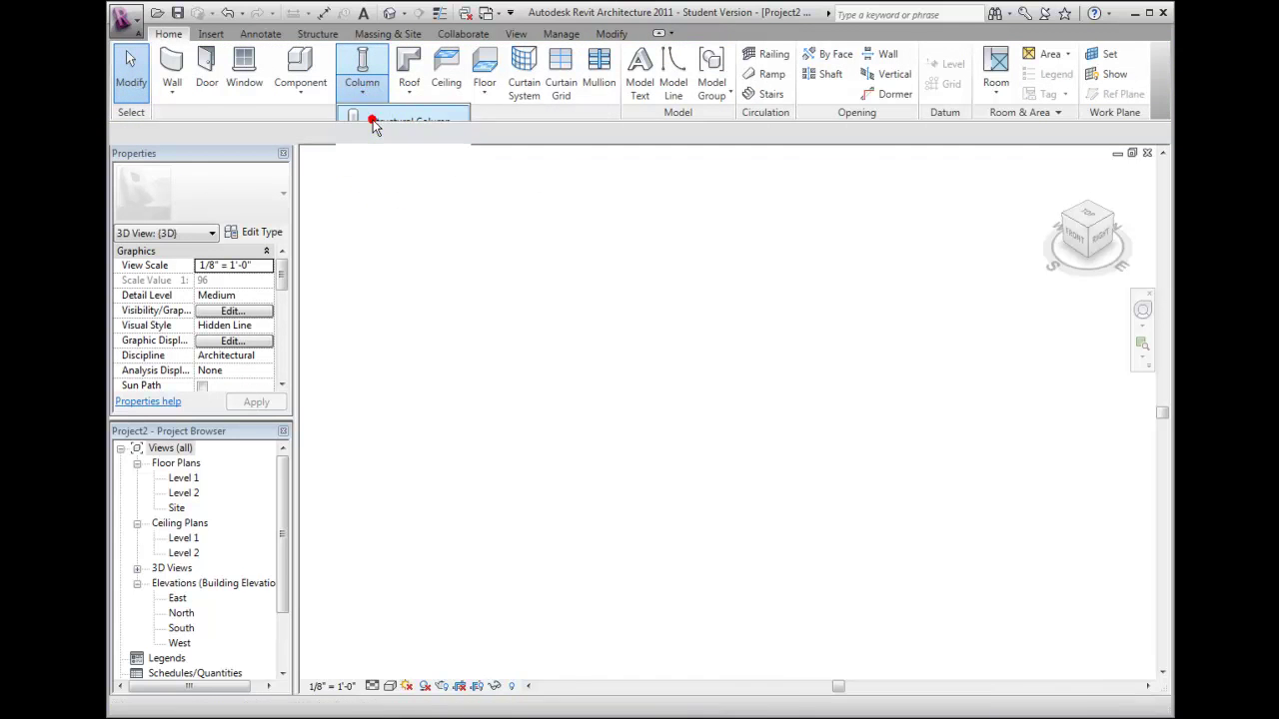
{"action": "left_click", "coordinate": [130, 68]}
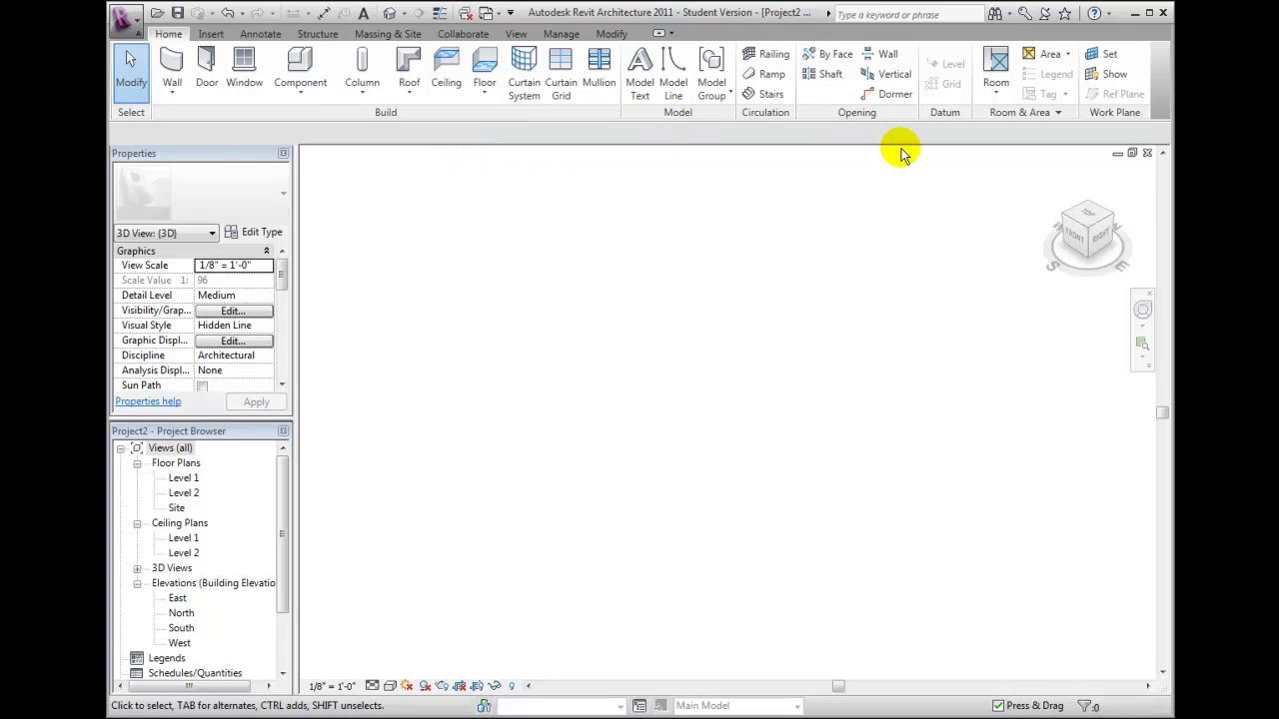
Look over the Area tools list and the expanded room and area settings like colour schemes
{"action": "left_click", "coordinate": [1068, 56]}
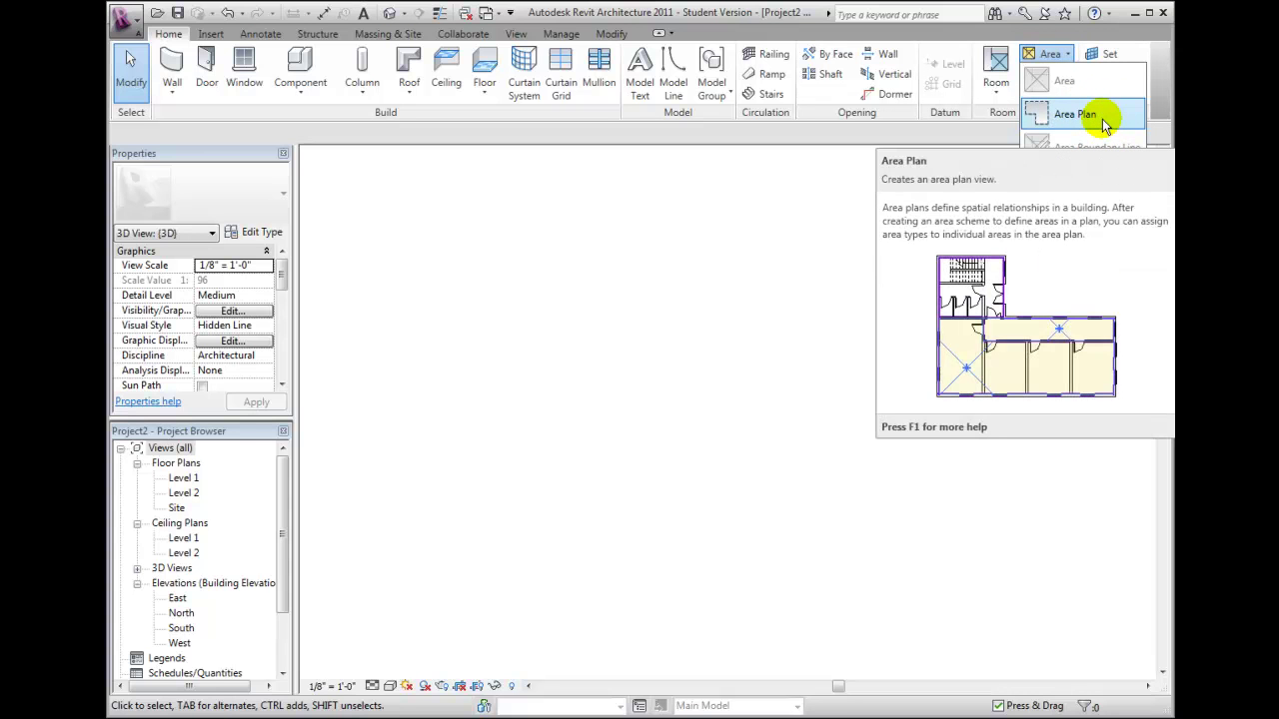
{"action": "left_click", "coordinate": [992, 132]}
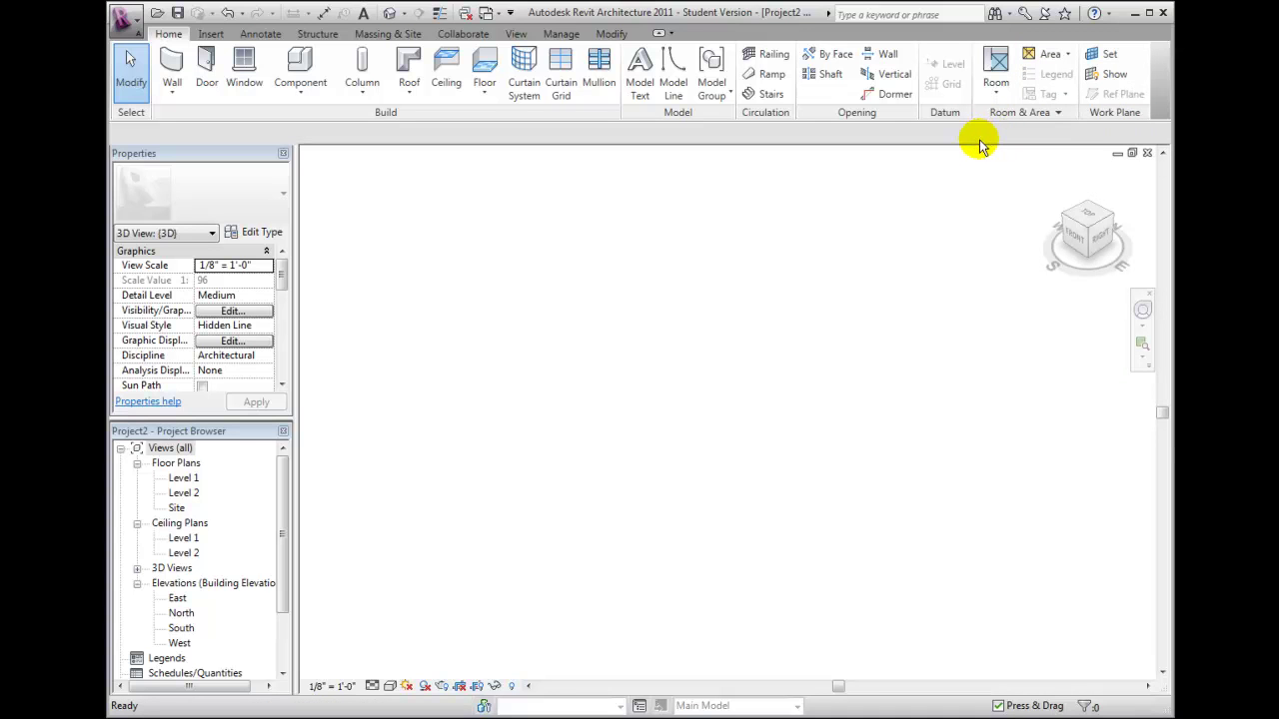
{"action": "left_click", "coordinate": [1065, 113]}
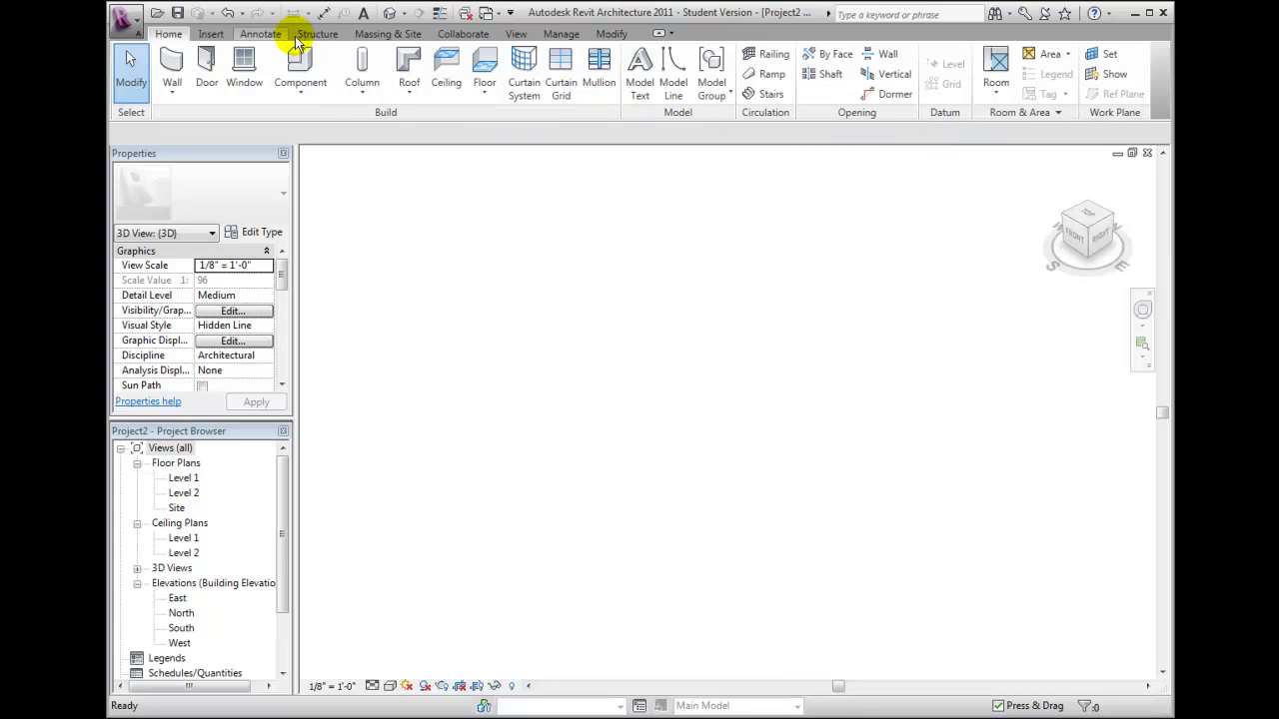
On the Annotate tab, view the Text type properties and close them unchanged
{"action": "left_click", "coordinate": [262, 35]}
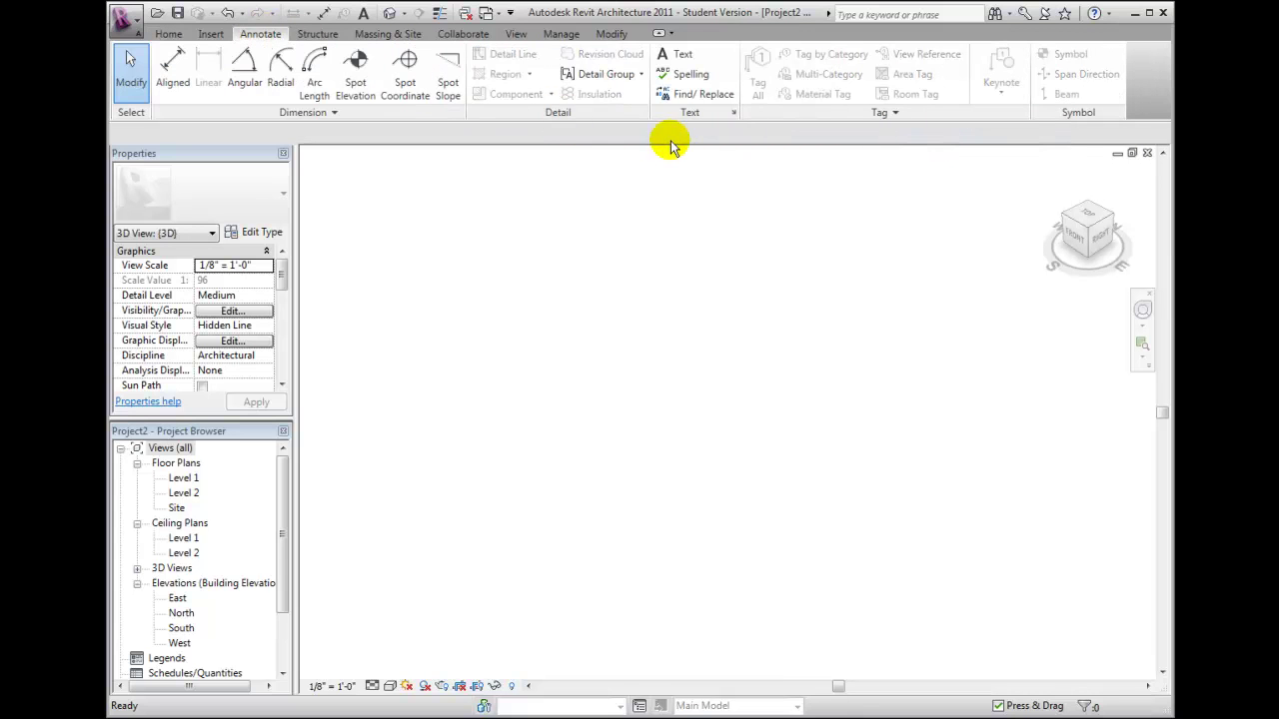
{"action": "left_click", "coordinate": [734, 113]}
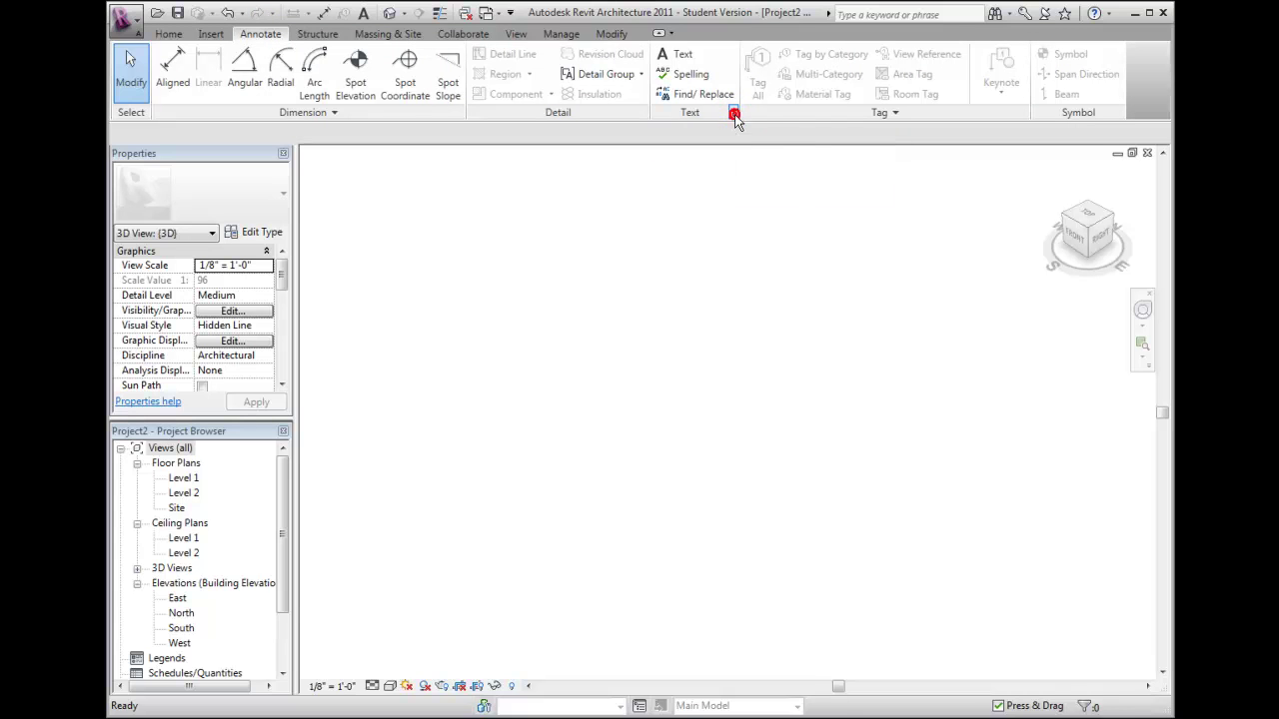
{"action": "left_click", "coordinate": [693, 582]}
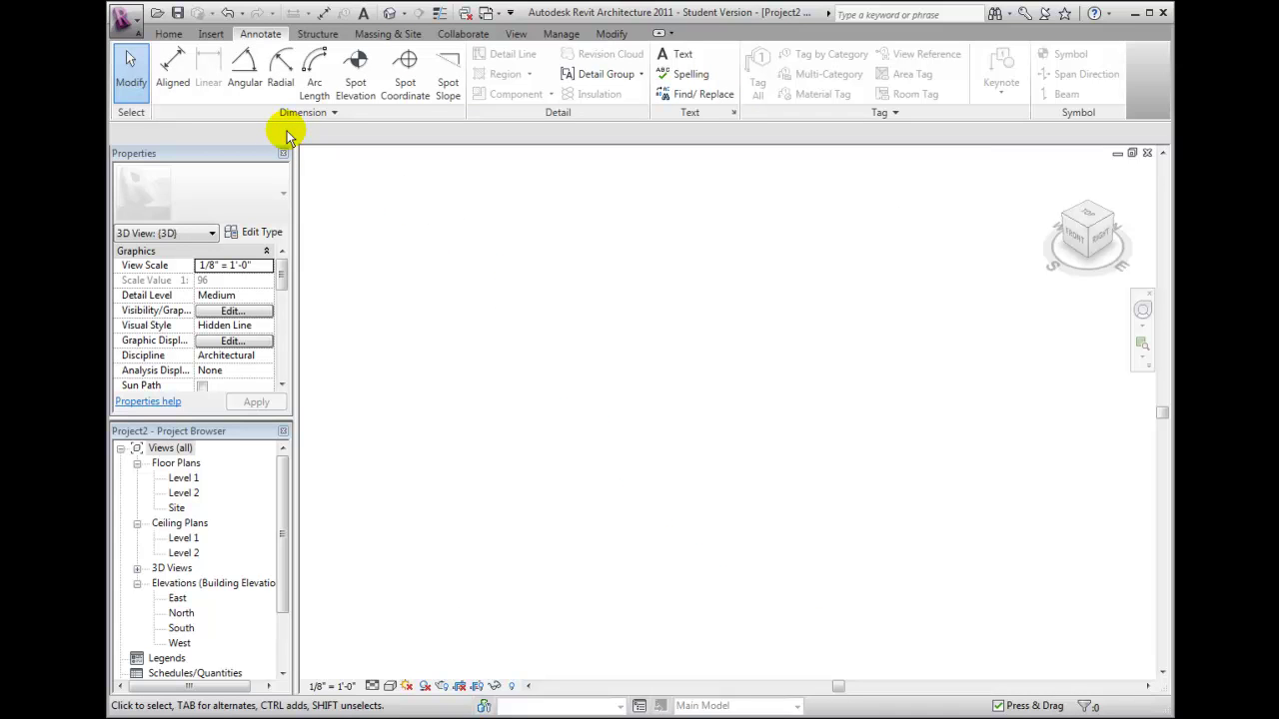
Start a 1/4" Arial text note, glance at the View and Insert tabs, then return to Modify | Place Text
{"action": "left_click", "coordinate": [682, 58]}
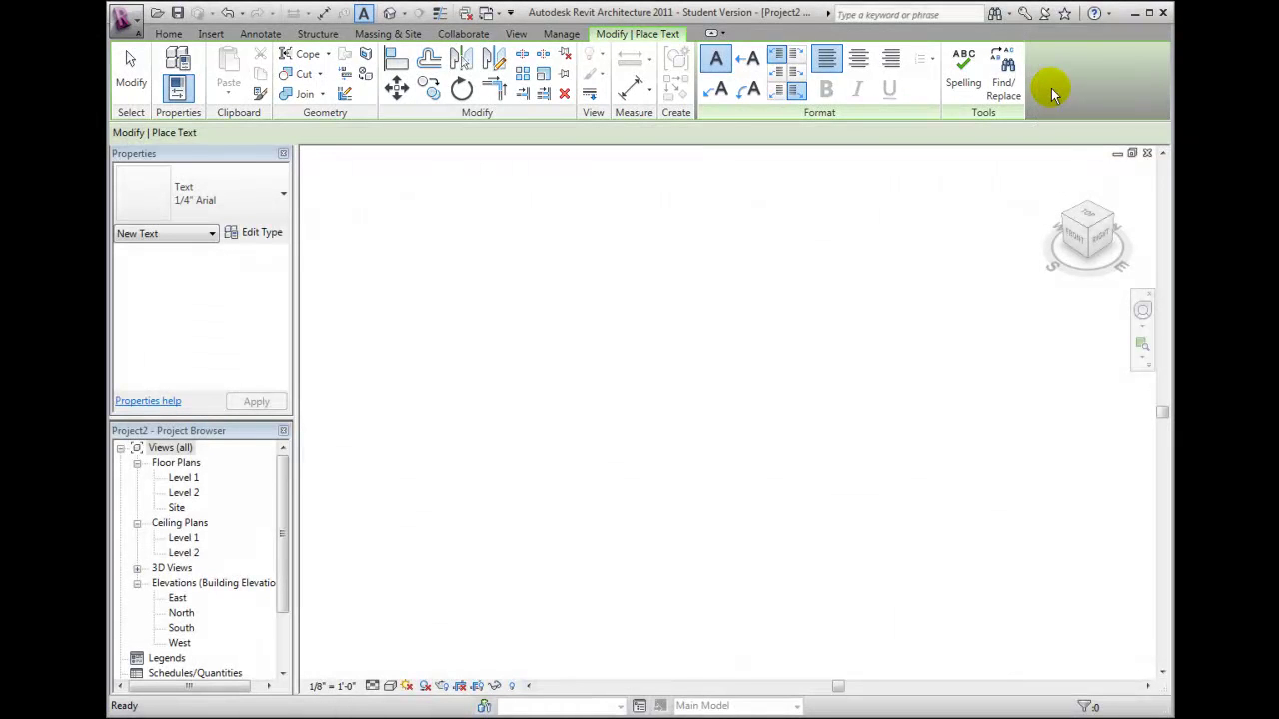
{"action": "left_click", "coordinate": [515, 36]}
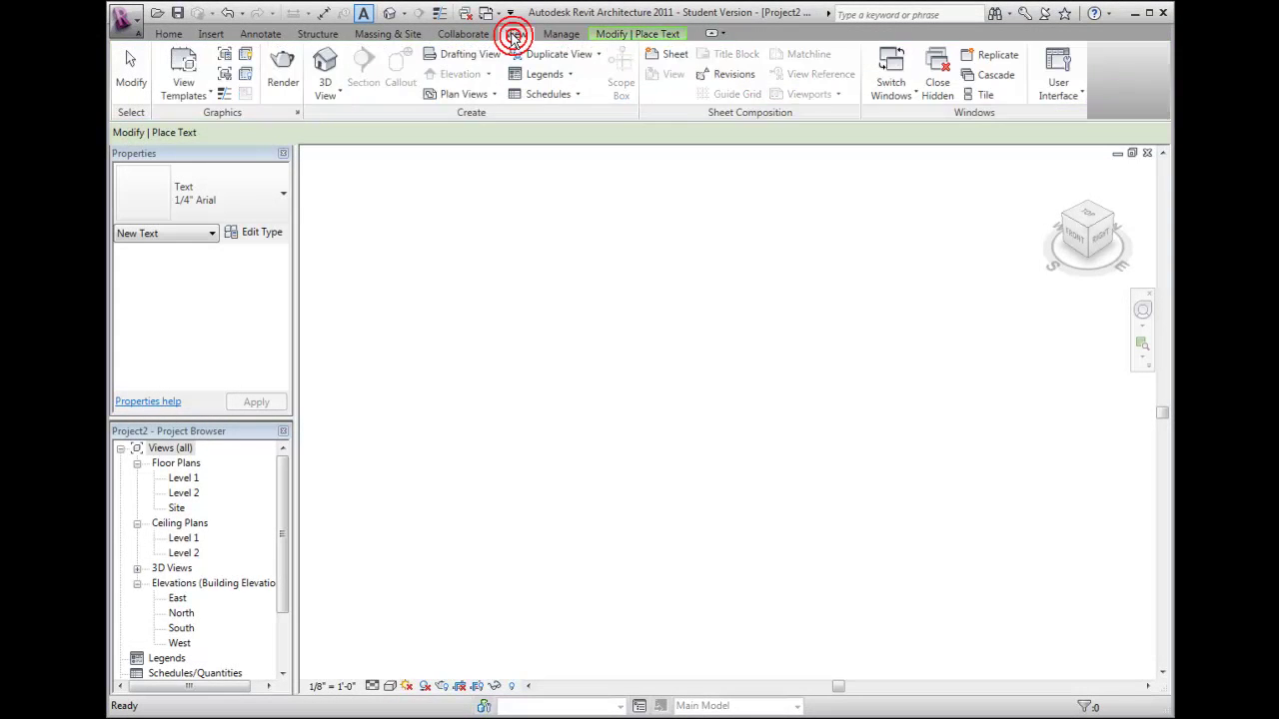
{"action": "left_click", "coordinate": [259, 34]}
{"action": "left_click", "coordinate": [210, 36]}
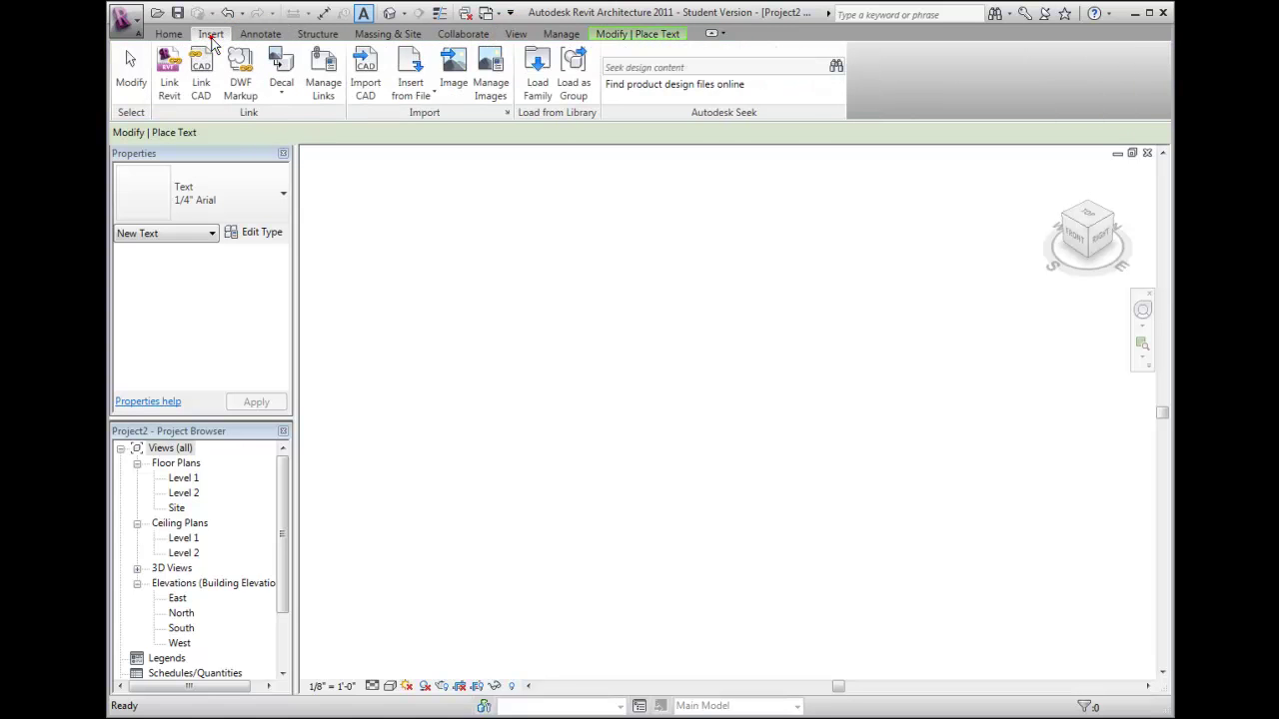
{"action": "left_click", "coordinate": [629, 36]}
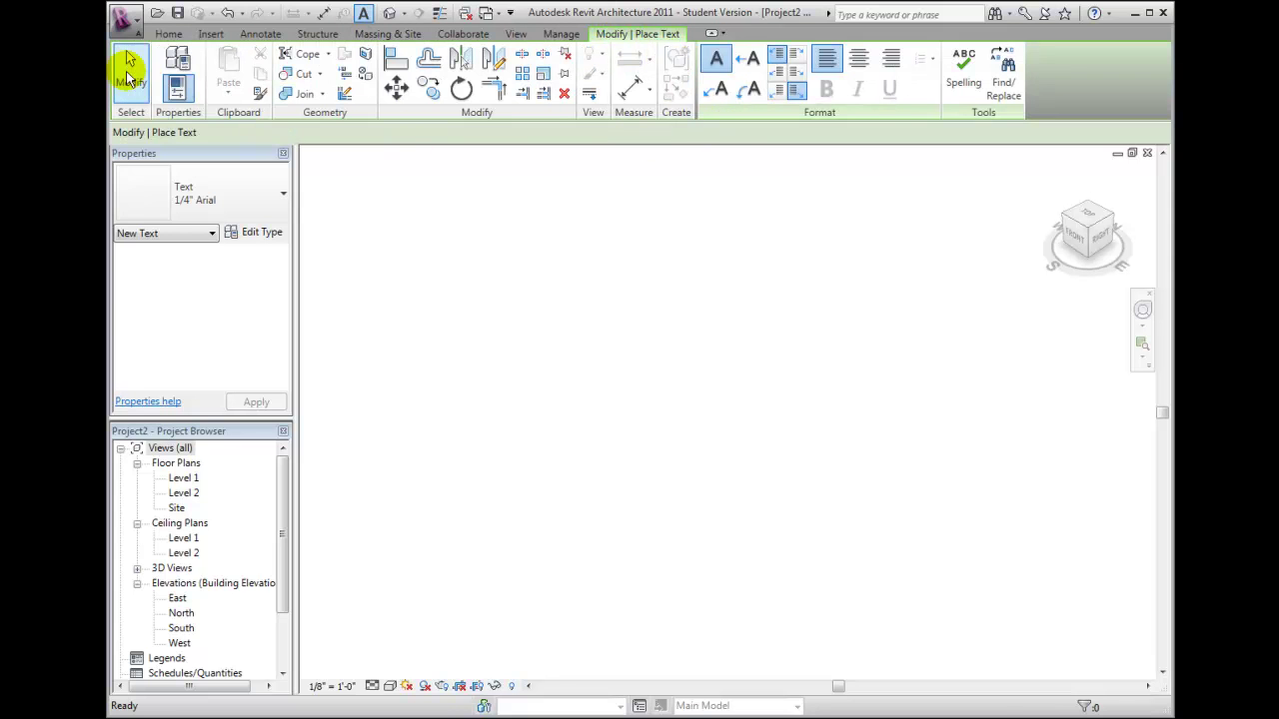
End text placement, minimize the ribbon to panel buttons, and preview each annotation panel
{"action": "left_click", "coordinate": [128, 74]}
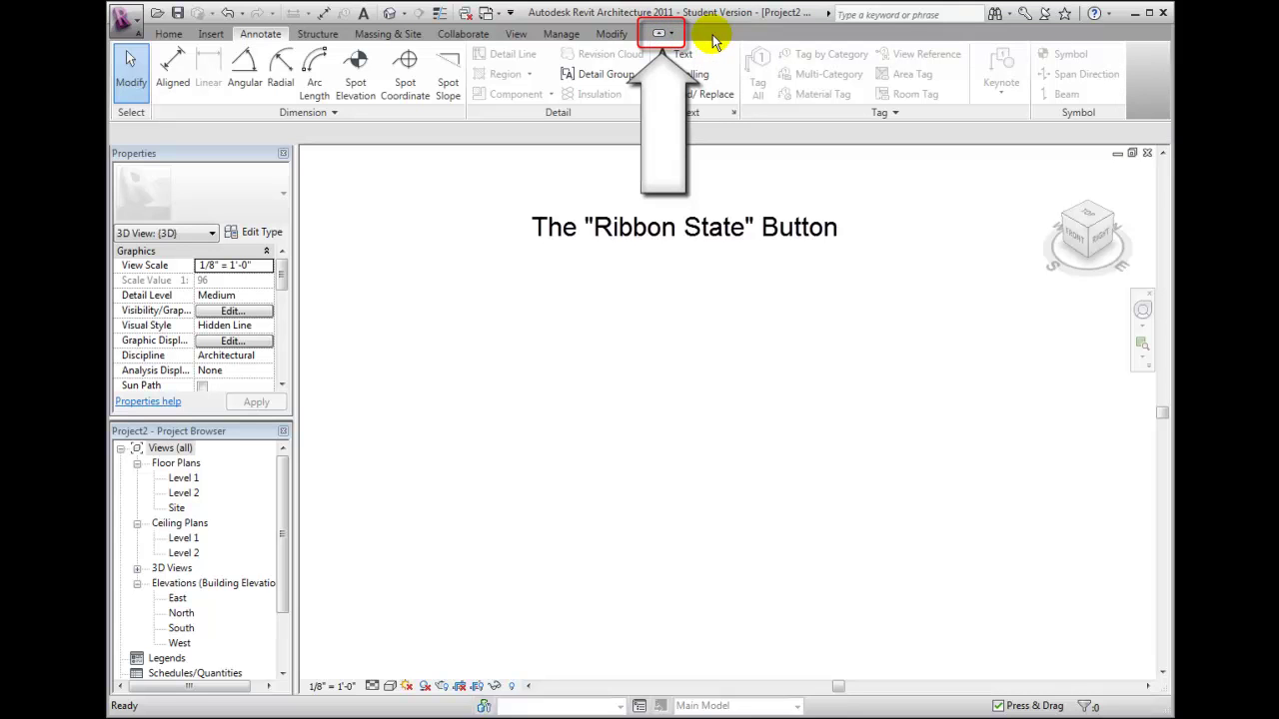
{"action": "left_click", "coordinate": [659, 37]}
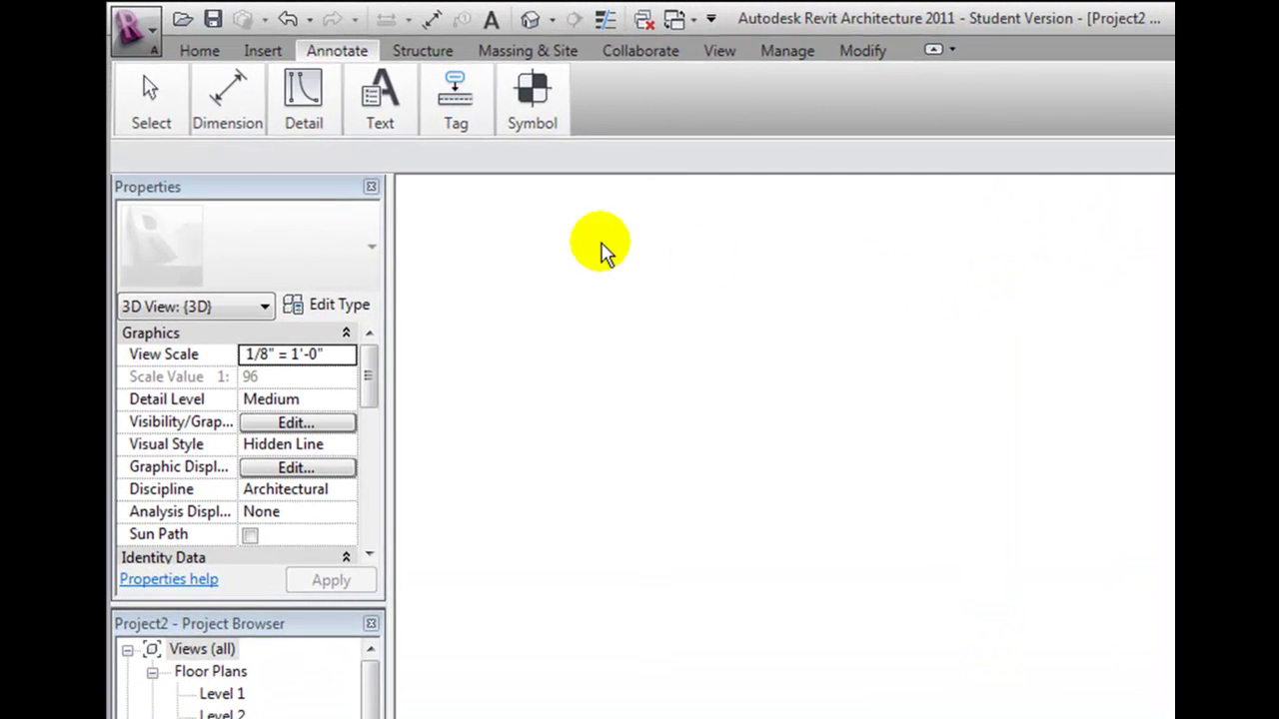
{"action": "mouse_move", "coordinate": [147, 100]}
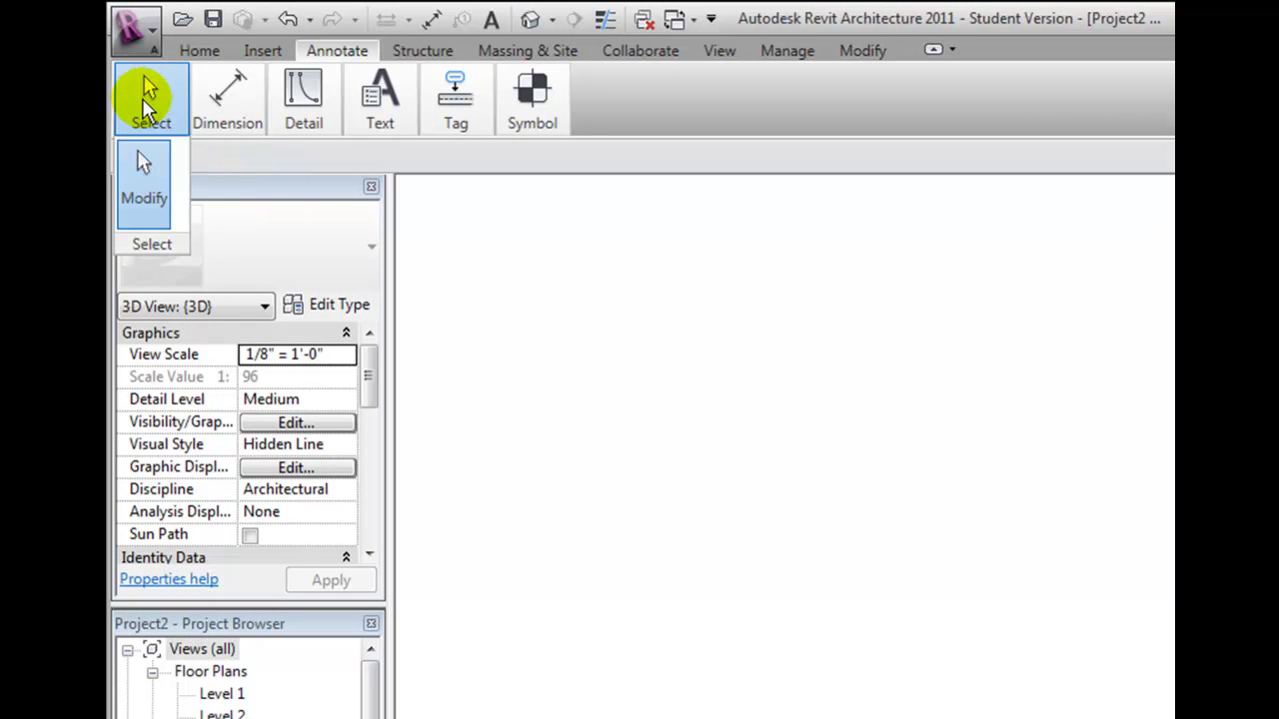
{"action": "mouse_move", "coordinate": [228, 102]}
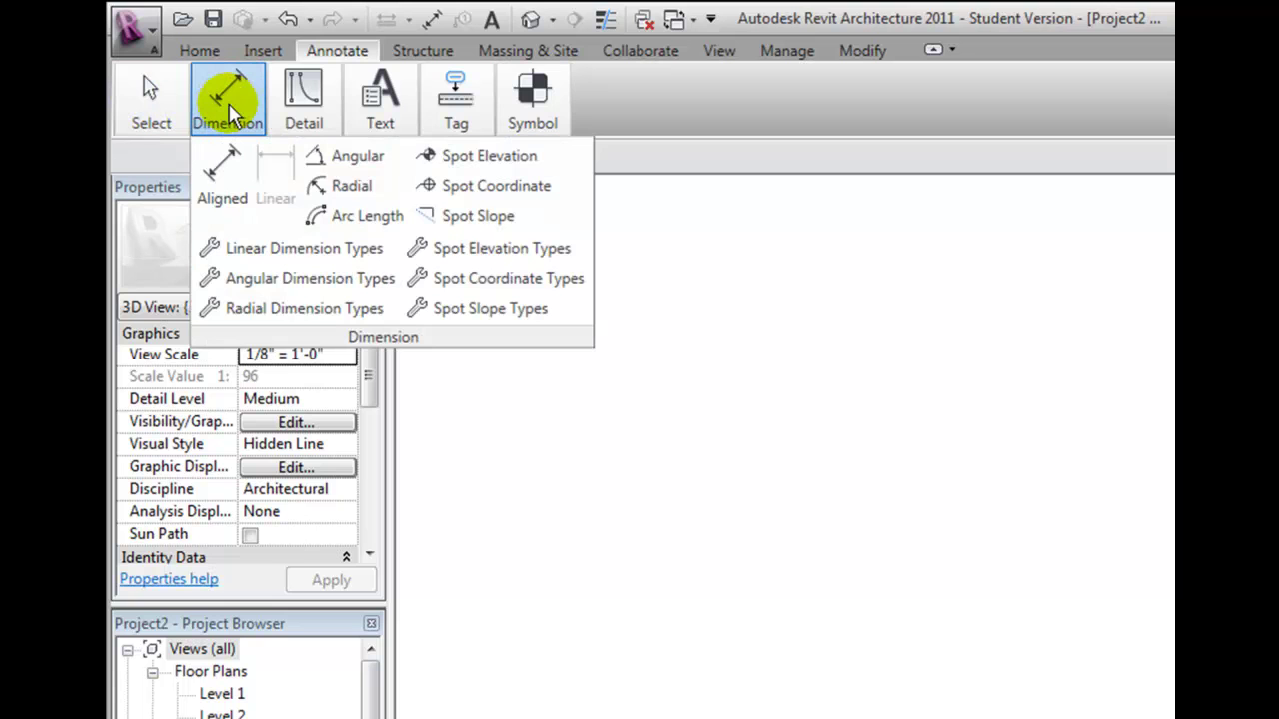
{"action": "mouse_move", "coordinate": [306, 112]}
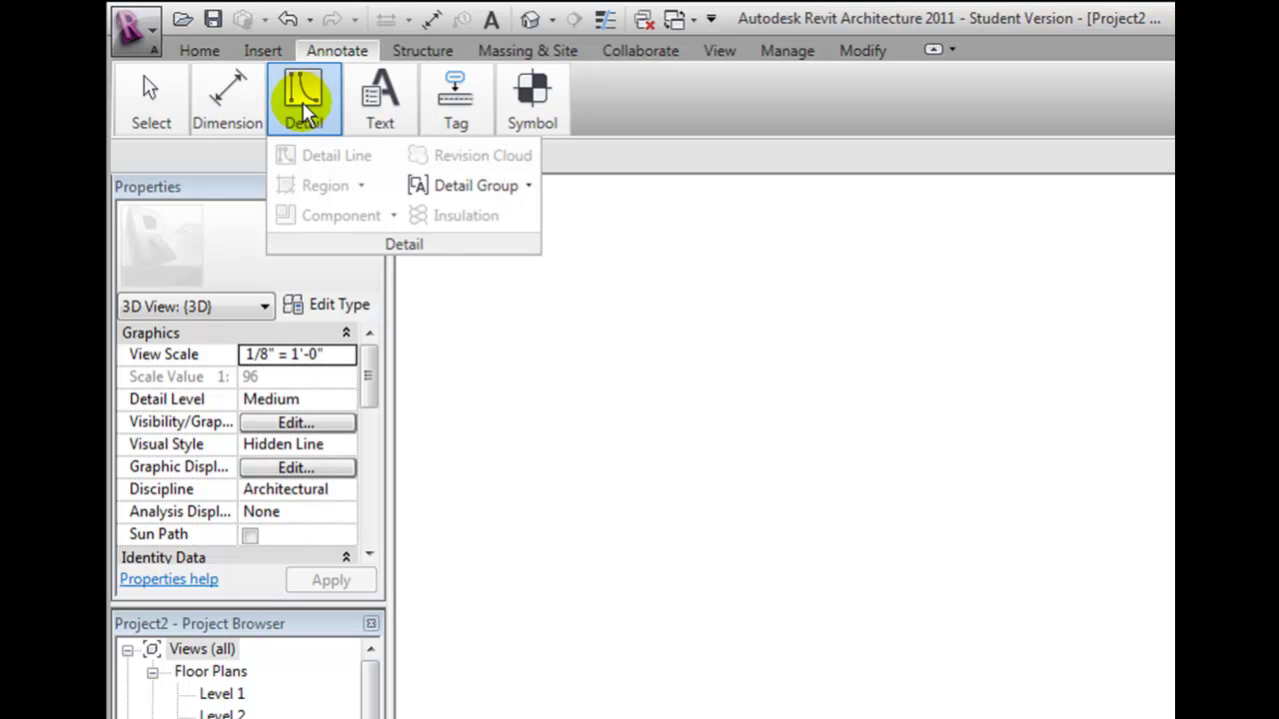
{"action": "mouse_move", "coordinate": [377, 114]}
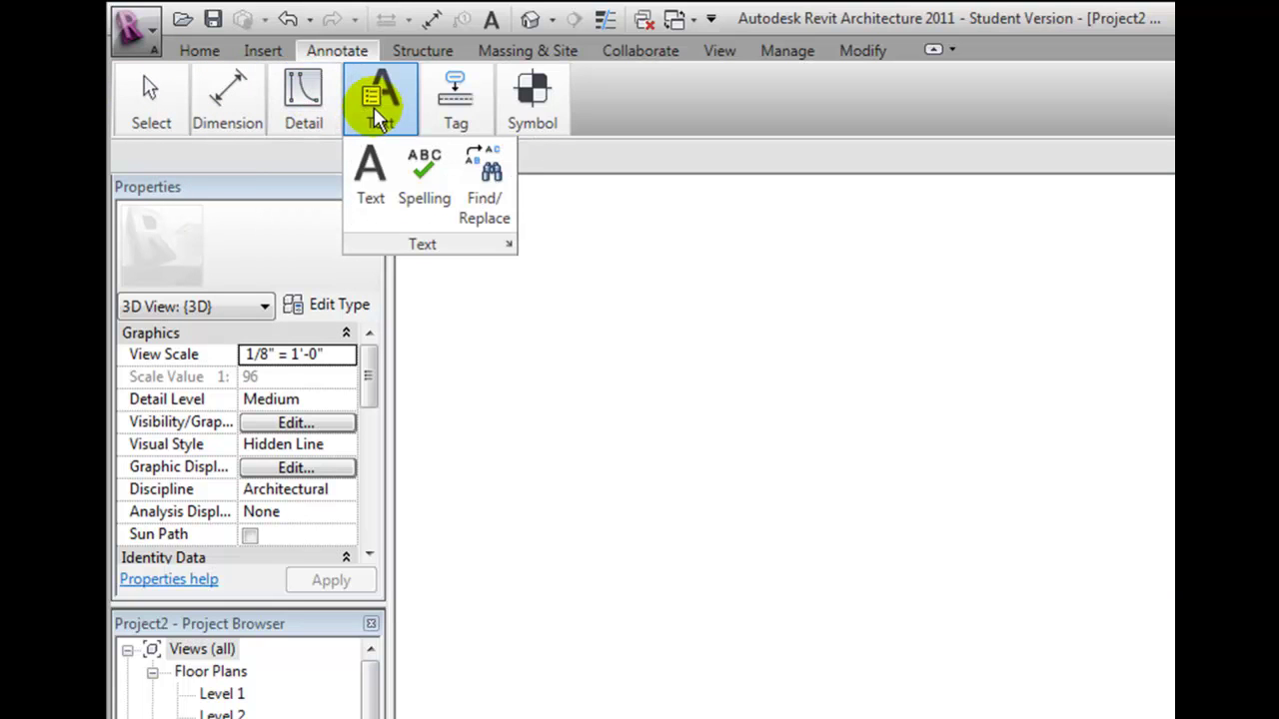
{"action": "mouse_move", "coordinate": [460, 110]}
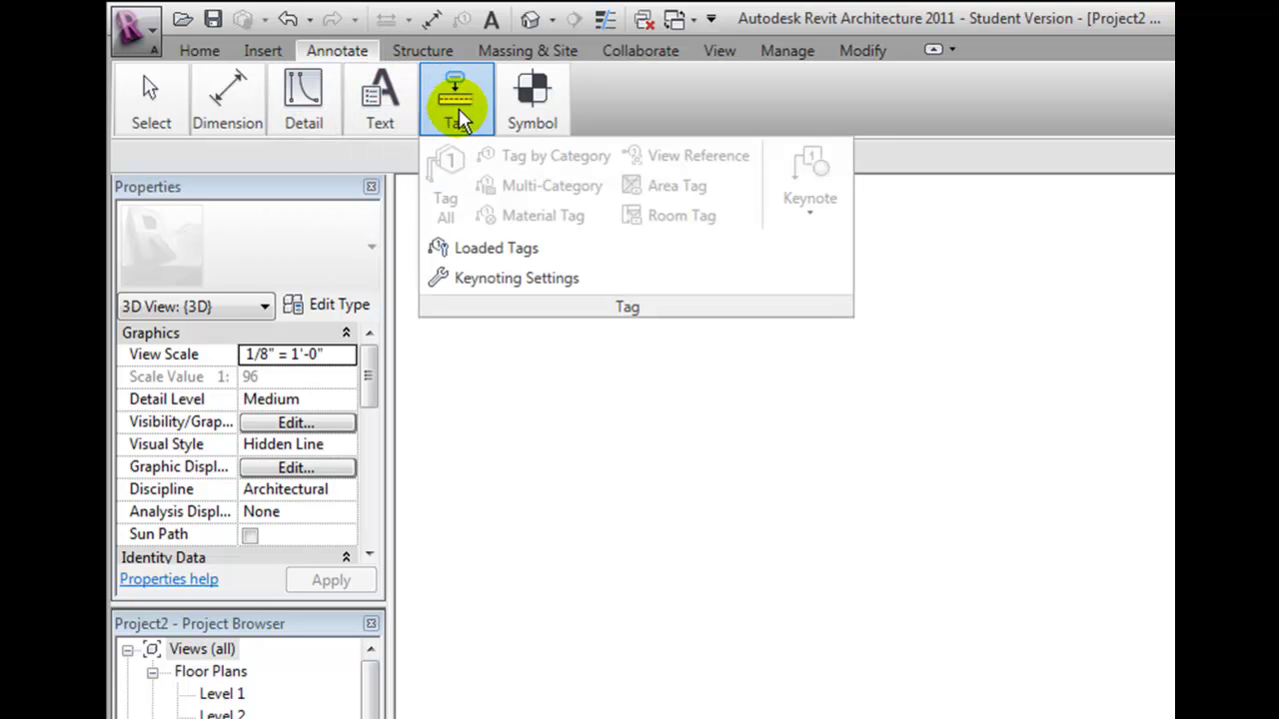
{"action": "mouse_move", "coordinate": [530, 111]}
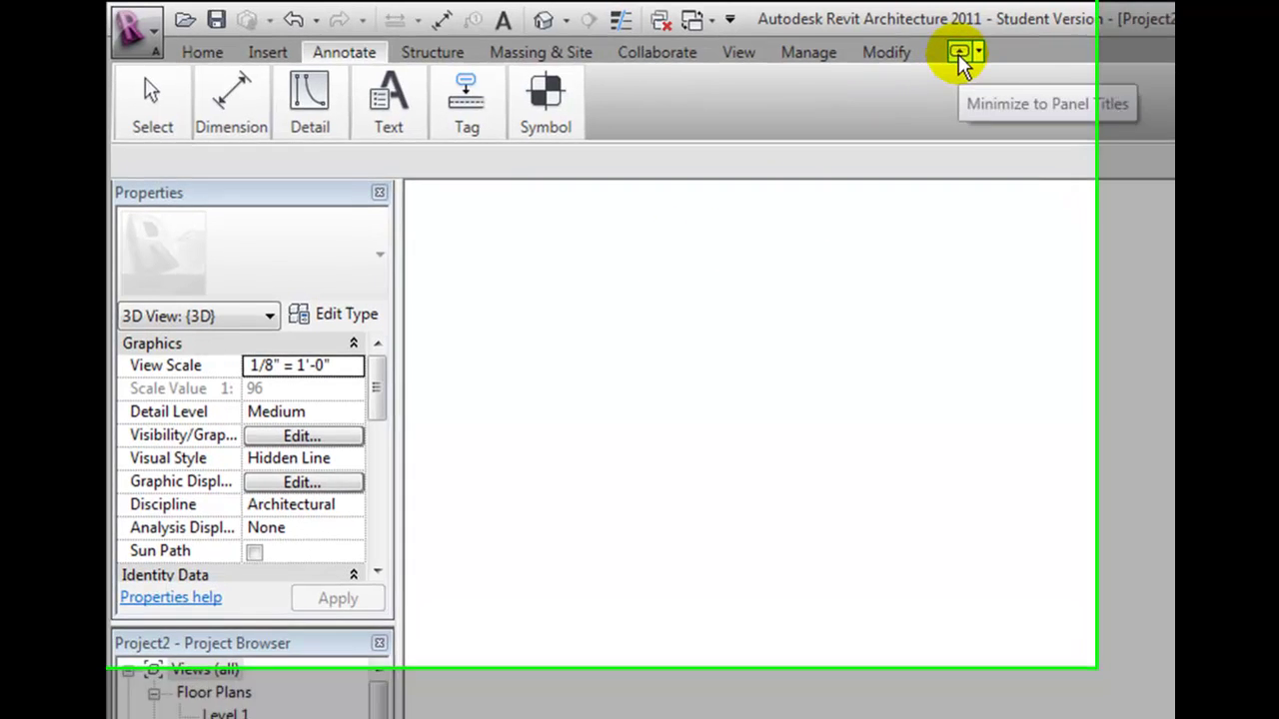
Minimize the ribbon to panel titles and preview the Select, Dimension, Detail, Text and Tag panels
{"action": "left_click", "coordinate": [932, 51]}
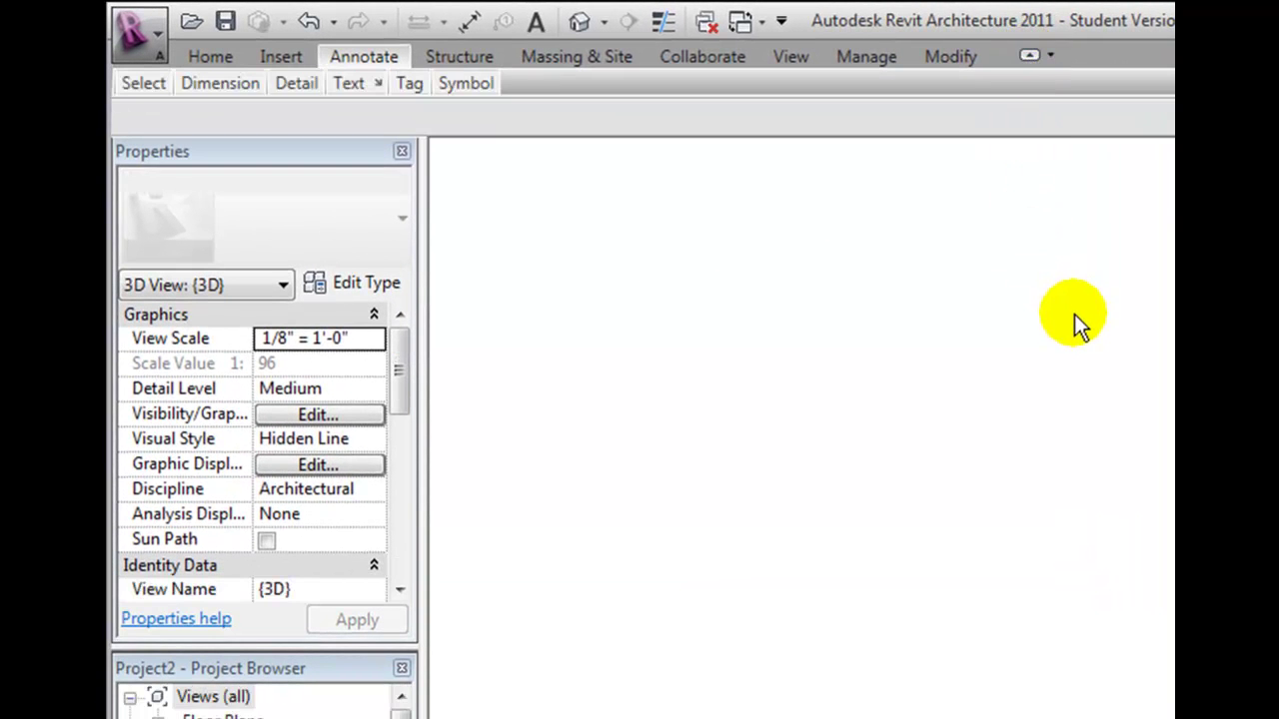
{"action": "mouse_move", "coordinate": [148, 84]}
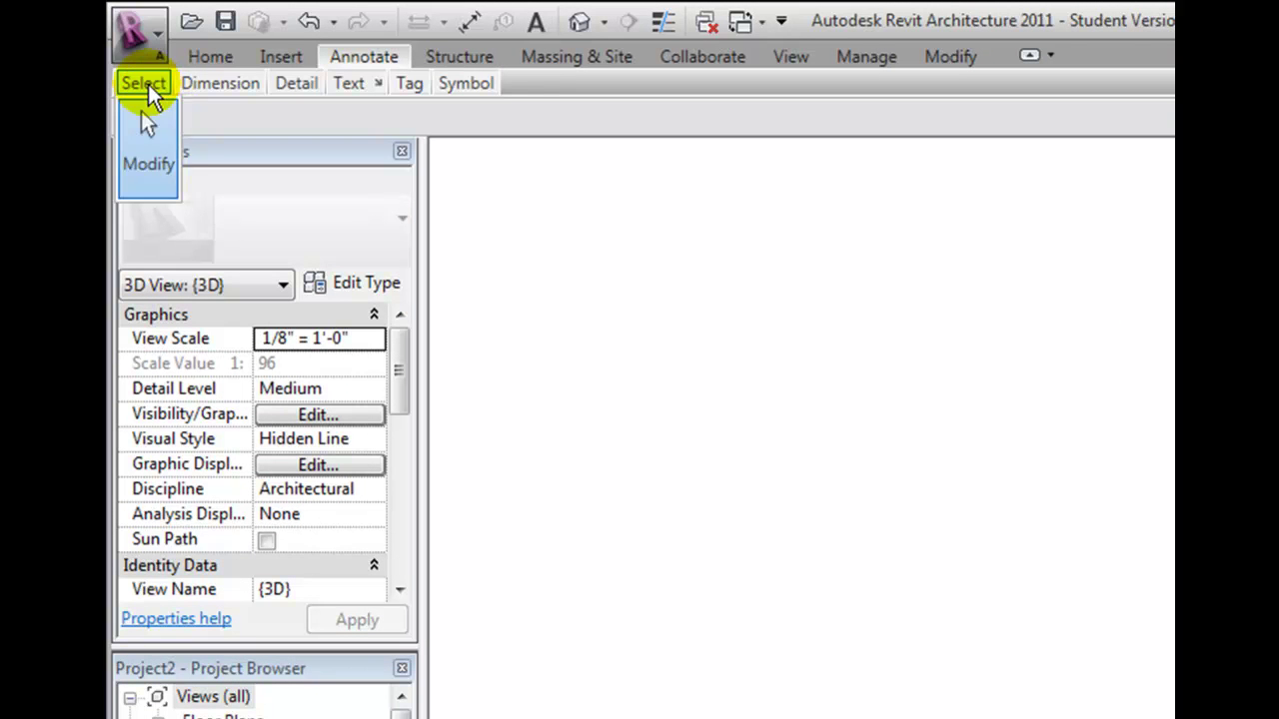
{"action": "mouse_move", "coordinate": [215, 85]}
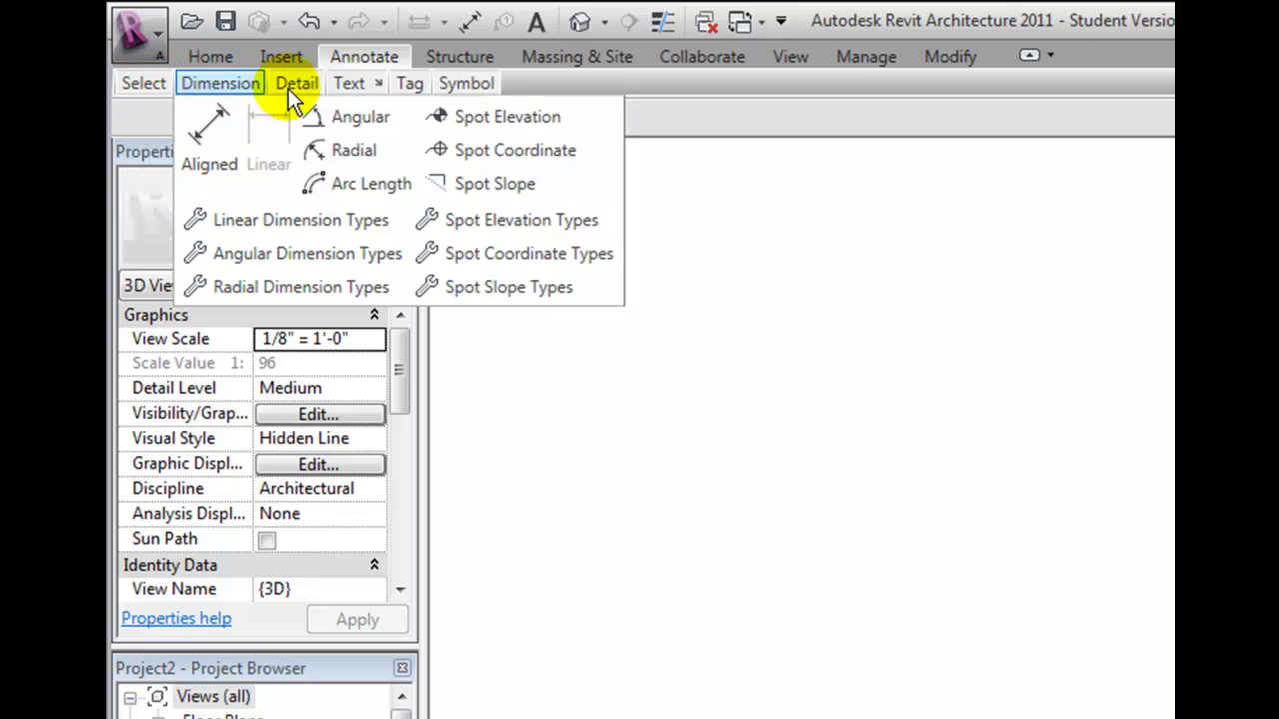
{"action": "mouse_move", "coordinate": [297, 88]}
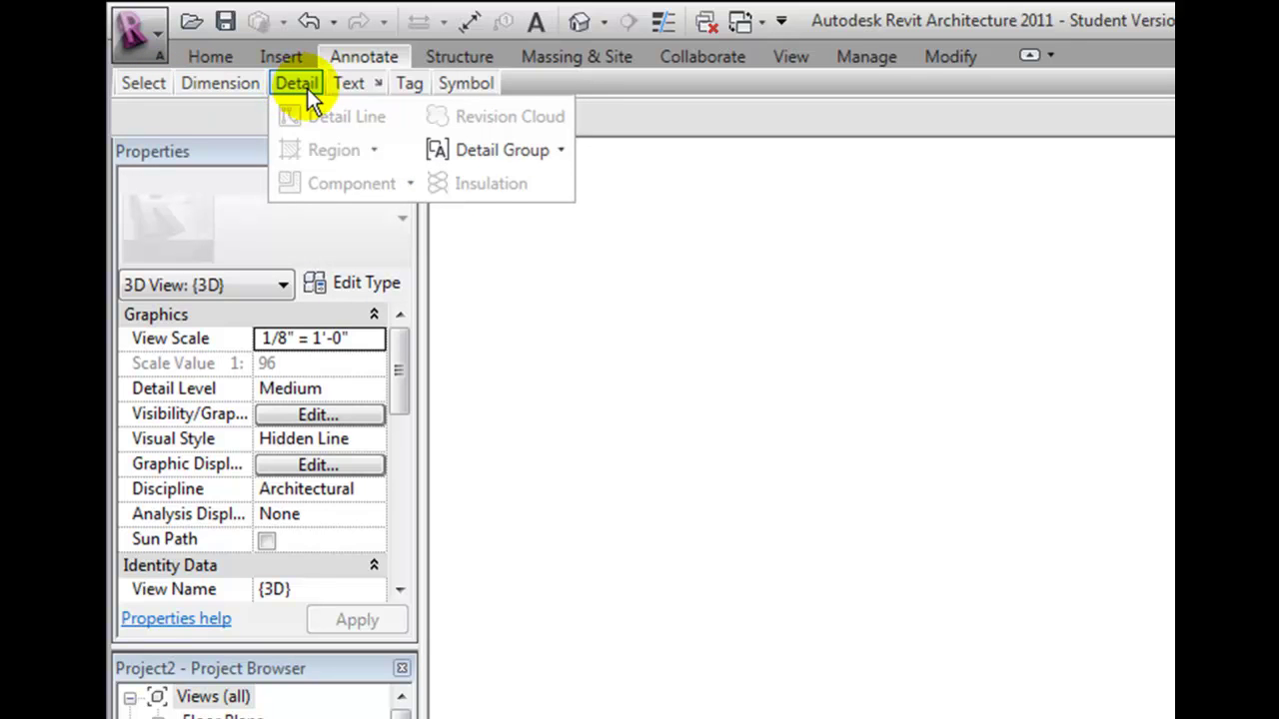
{"action": "mouse_move", "coordinate": [355, 86]}
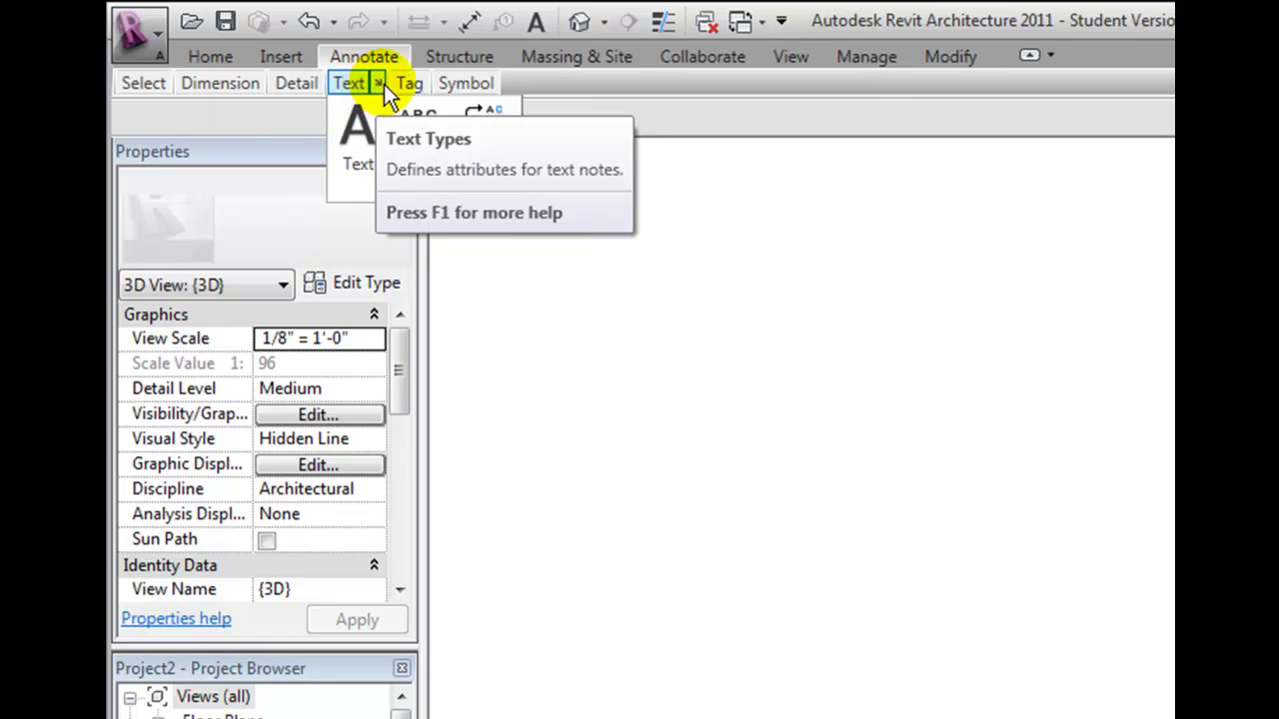
{"action": "mouse_move", "coordinate": [409, 84]}
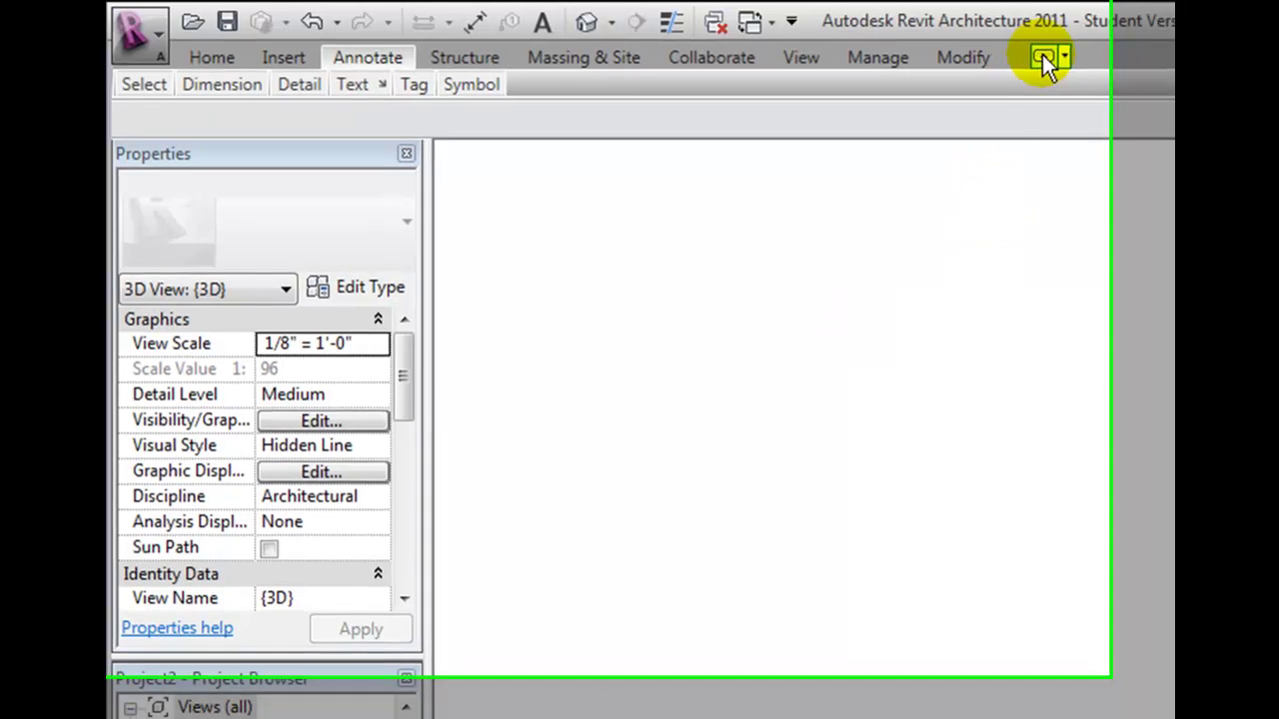
Collapse the ribbon to tabs only, peek at Home and Annotate, then restore full Annotate panels
{"action": "left_click", "coordinate": [1042, 56]}
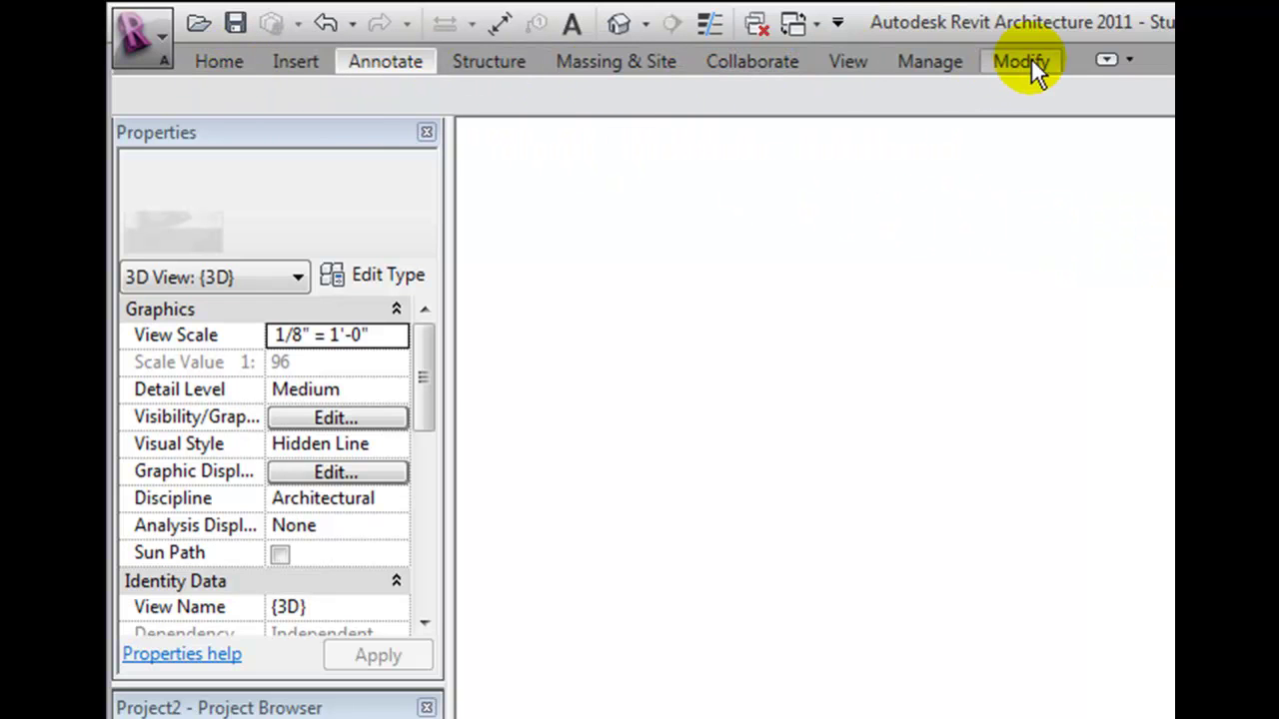
{"action": "left_click", "coordinate": [221, 63]}
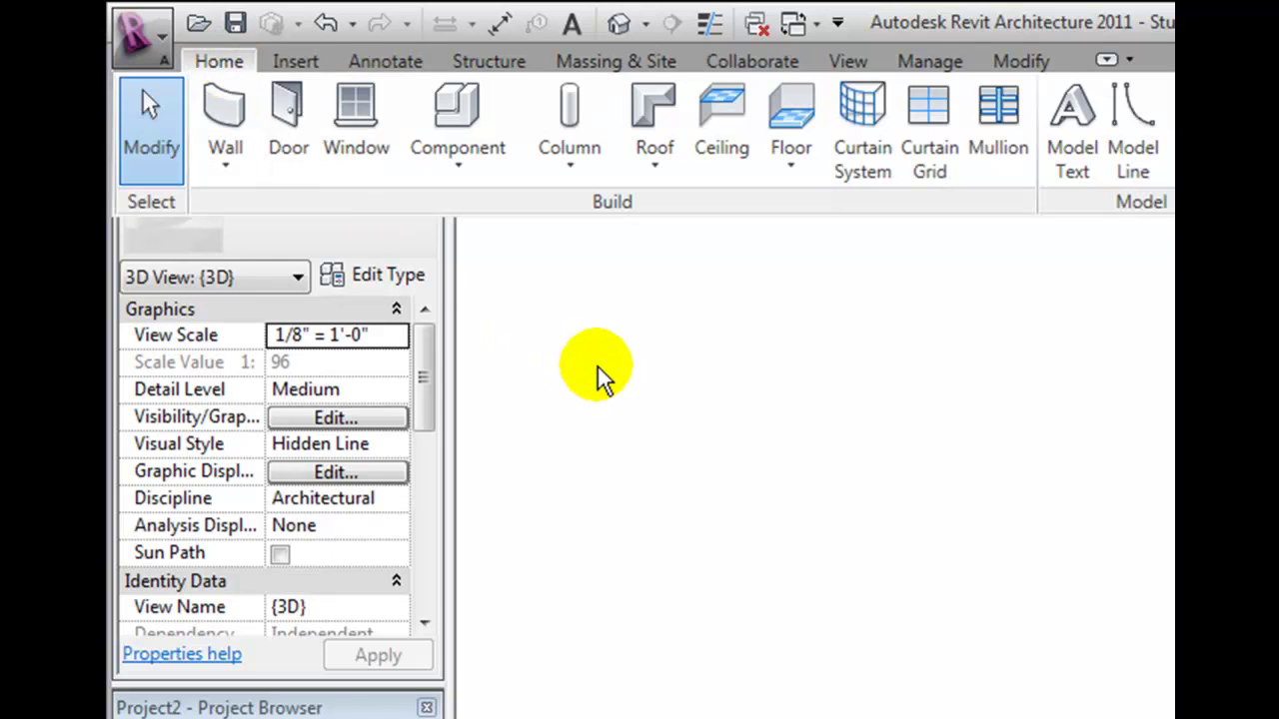
{"action": "left_click", "coordinate": [386, 61]}
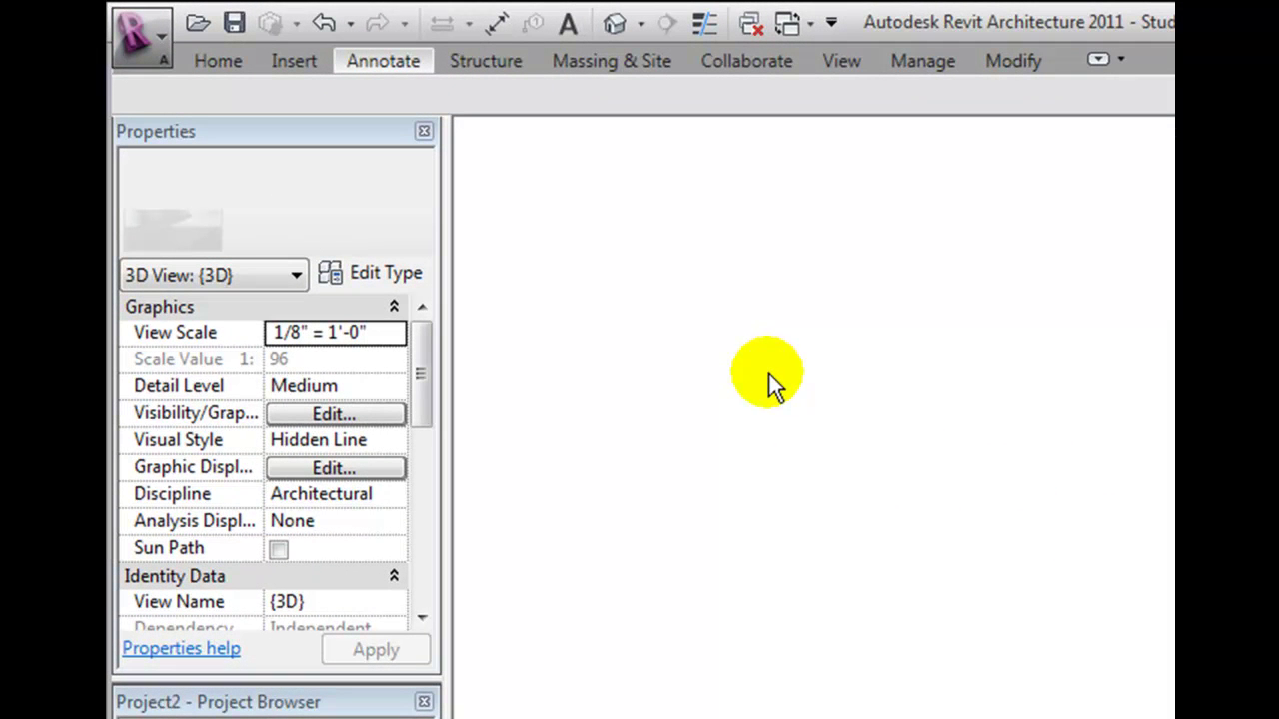
{"action": "left_click", "coordinate": [1097, 59]}
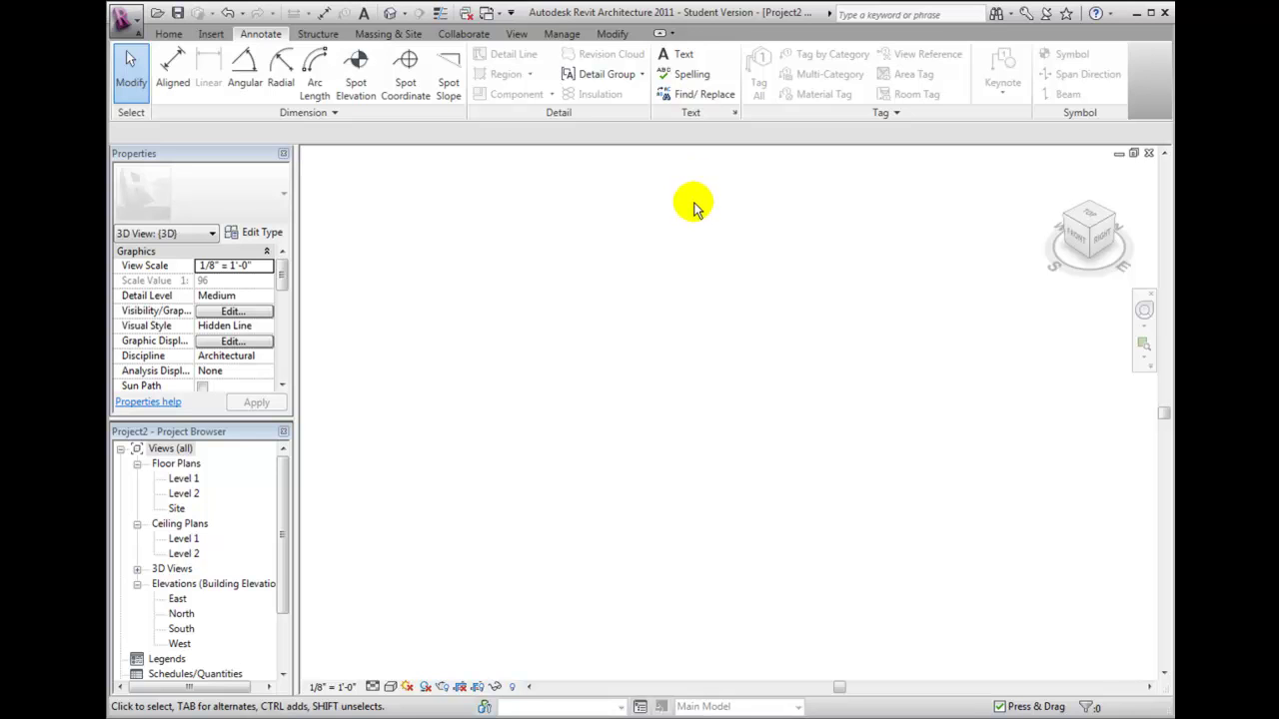
{"action": "left_click", "coordinate": [673, 35]}
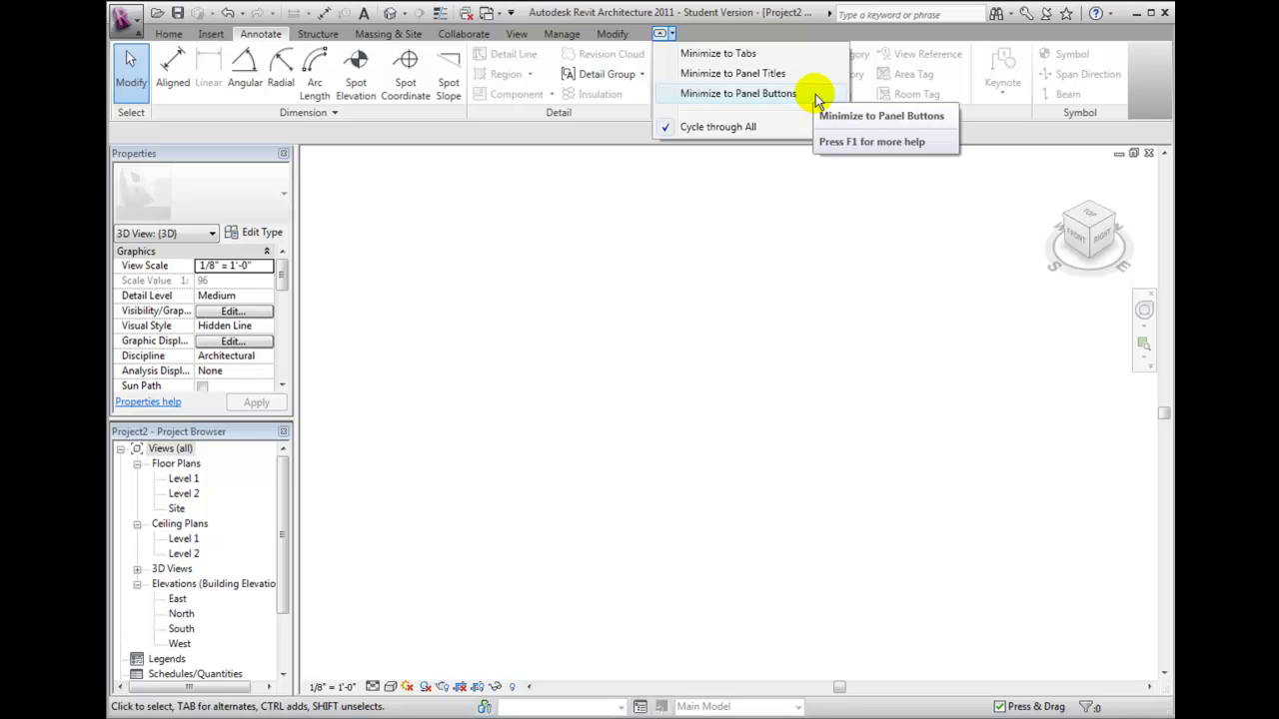
{"action": "left_click", "coordinate": [765, 54]}
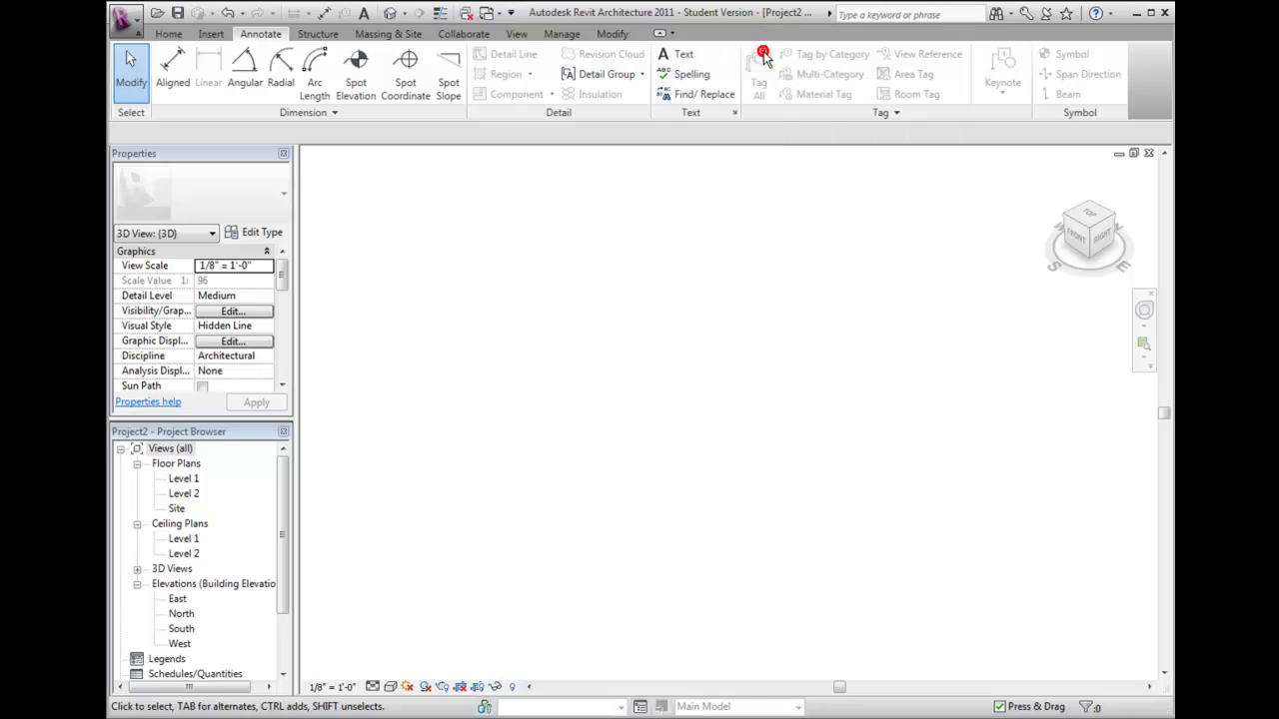
{"action": "left_click", "coordinate": [660, 34]}
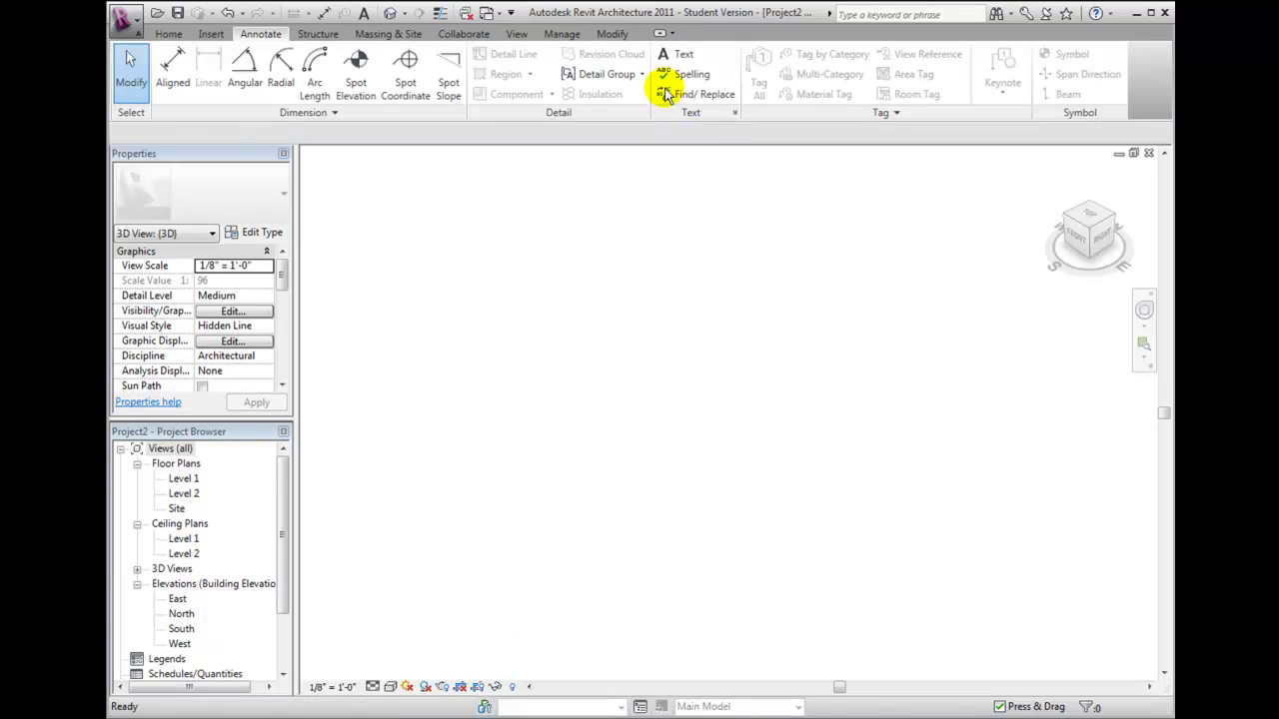
{"action": "left_click", "coordinate": [661, 34]}
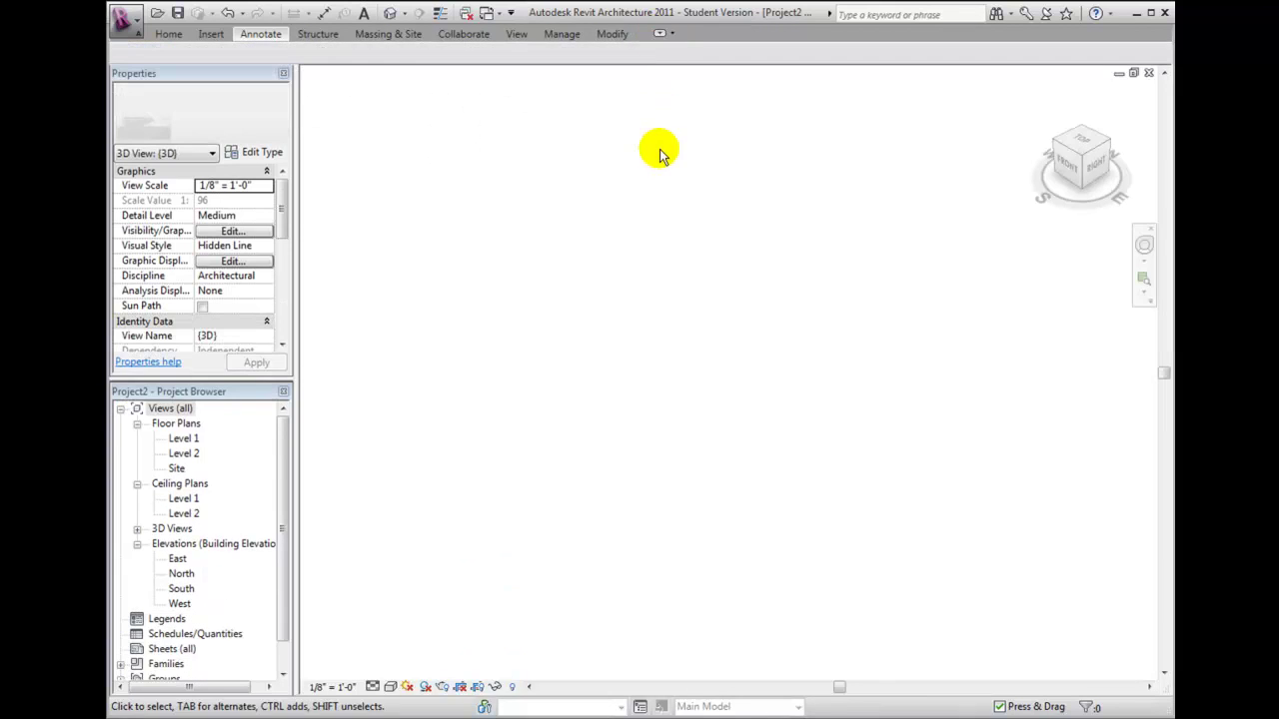
{"action": "left_click", "coordinate": [660, 34]}
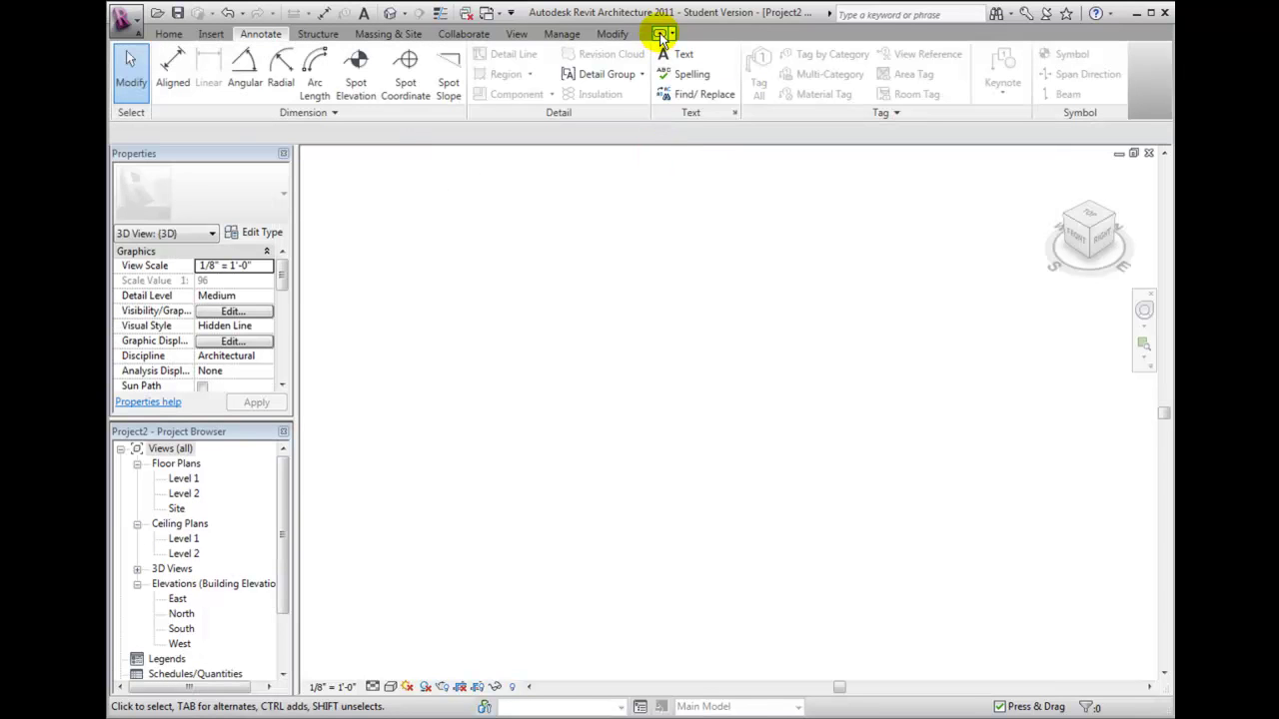
{"action": "left_click", "coordinate": [660, 34]}
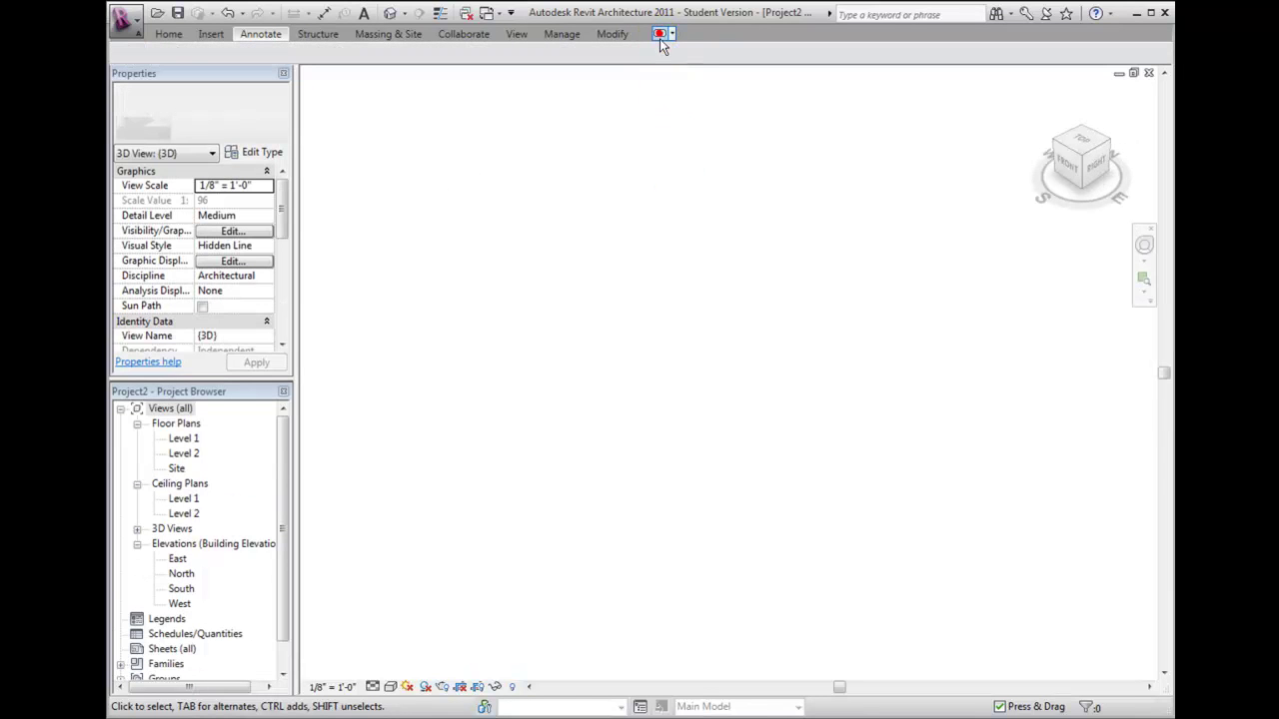
{"action": "left_click", "coordinate": [671, 148]}
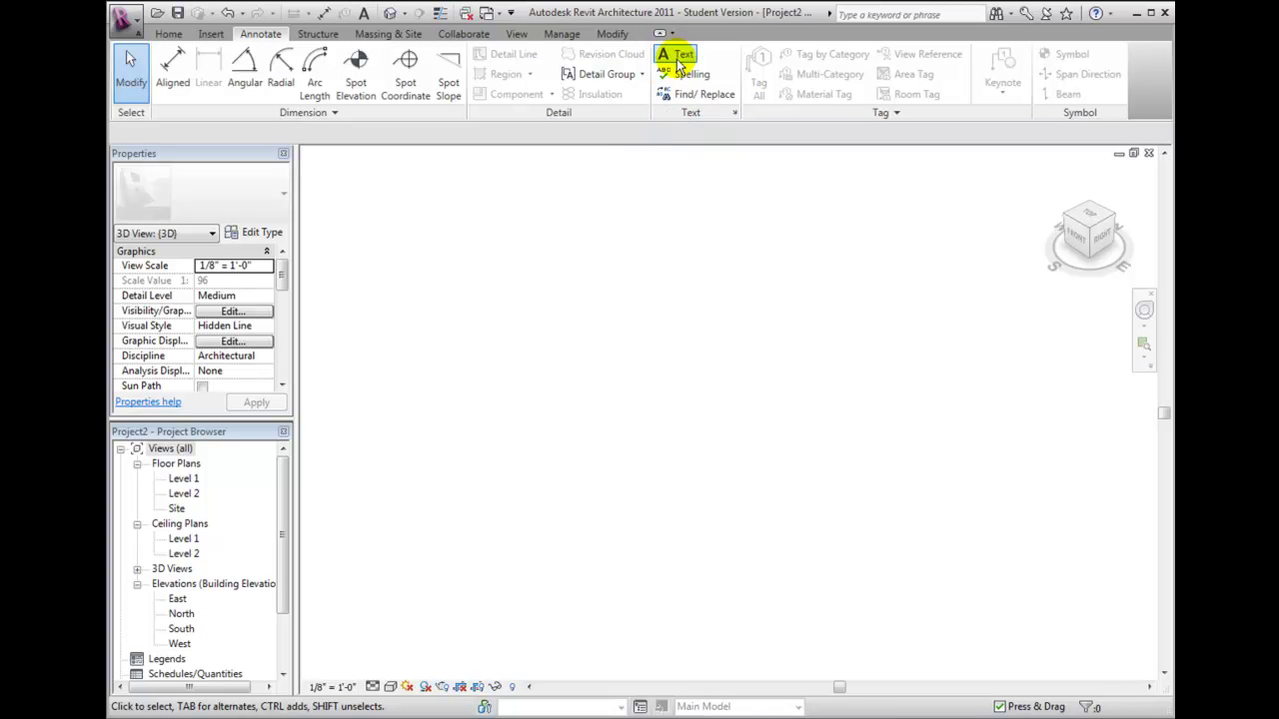
{"action": "left_click", "coordinate": [673, 35]}
{"action": "left_click", "coordinate": [730, 126]}
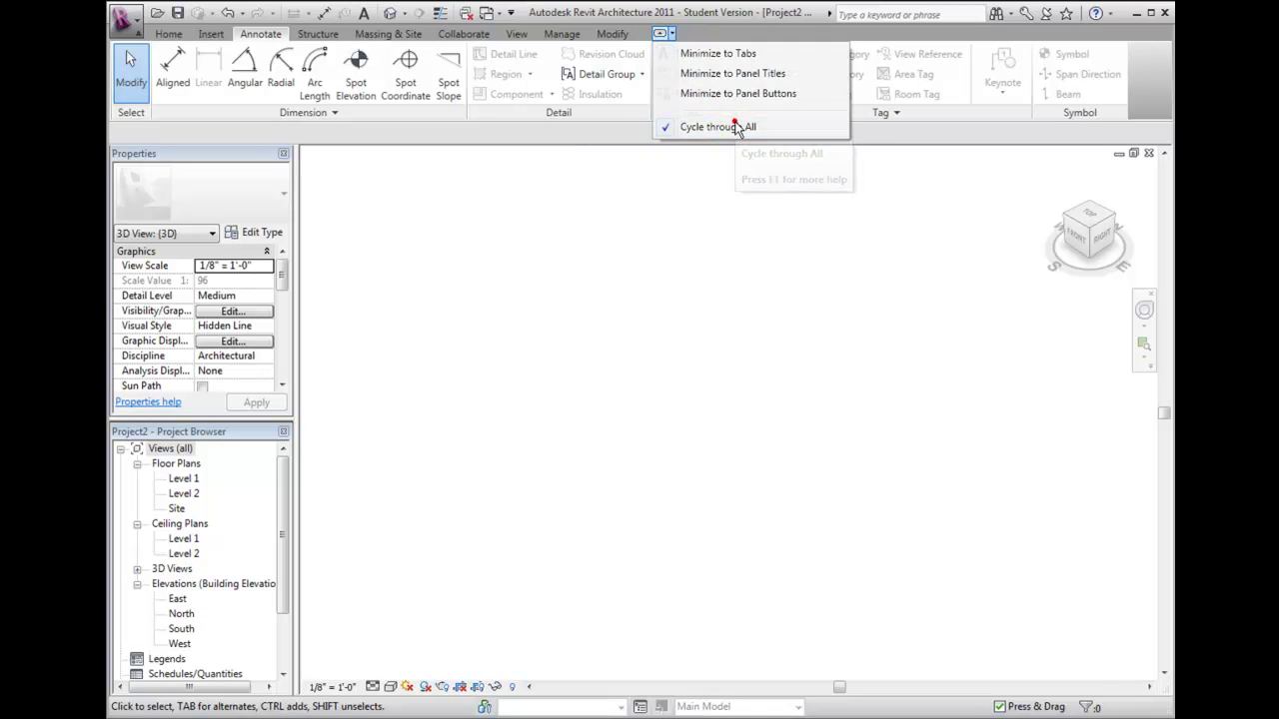
{"action": "left_click", "coordinate": [659, 33]}
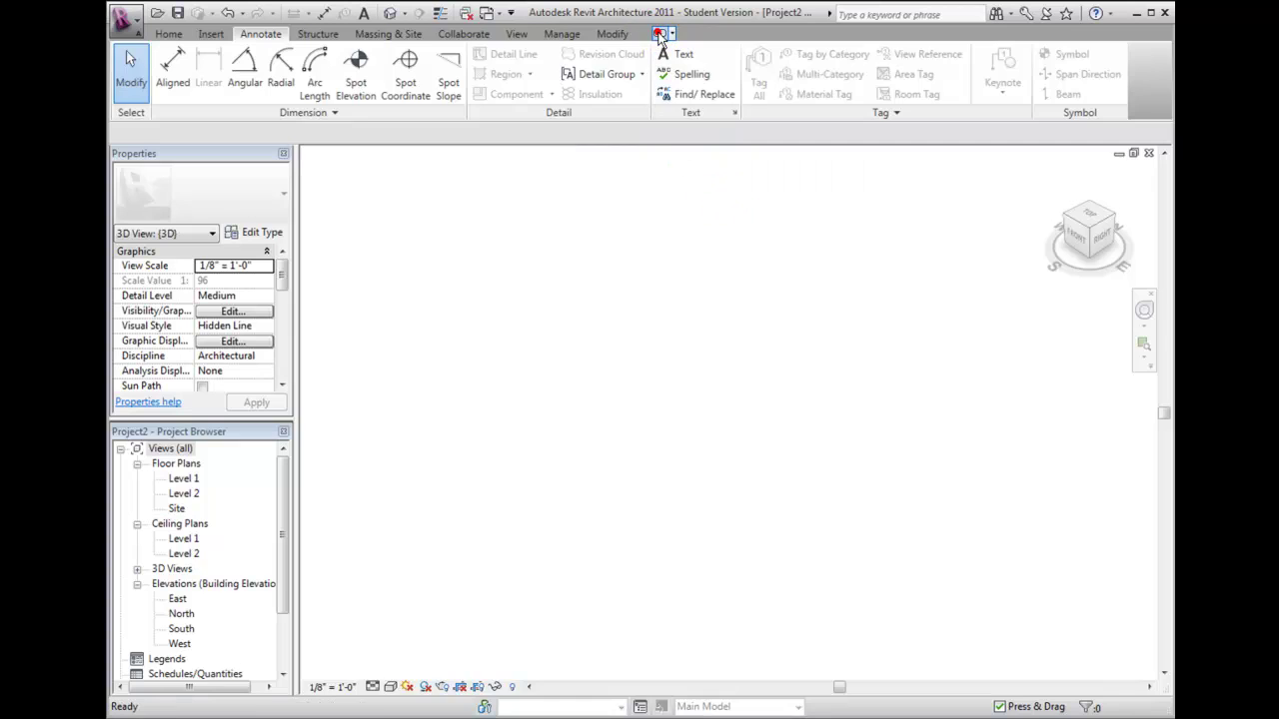
{"action": "left_click", "coordinate": [658, 33]}
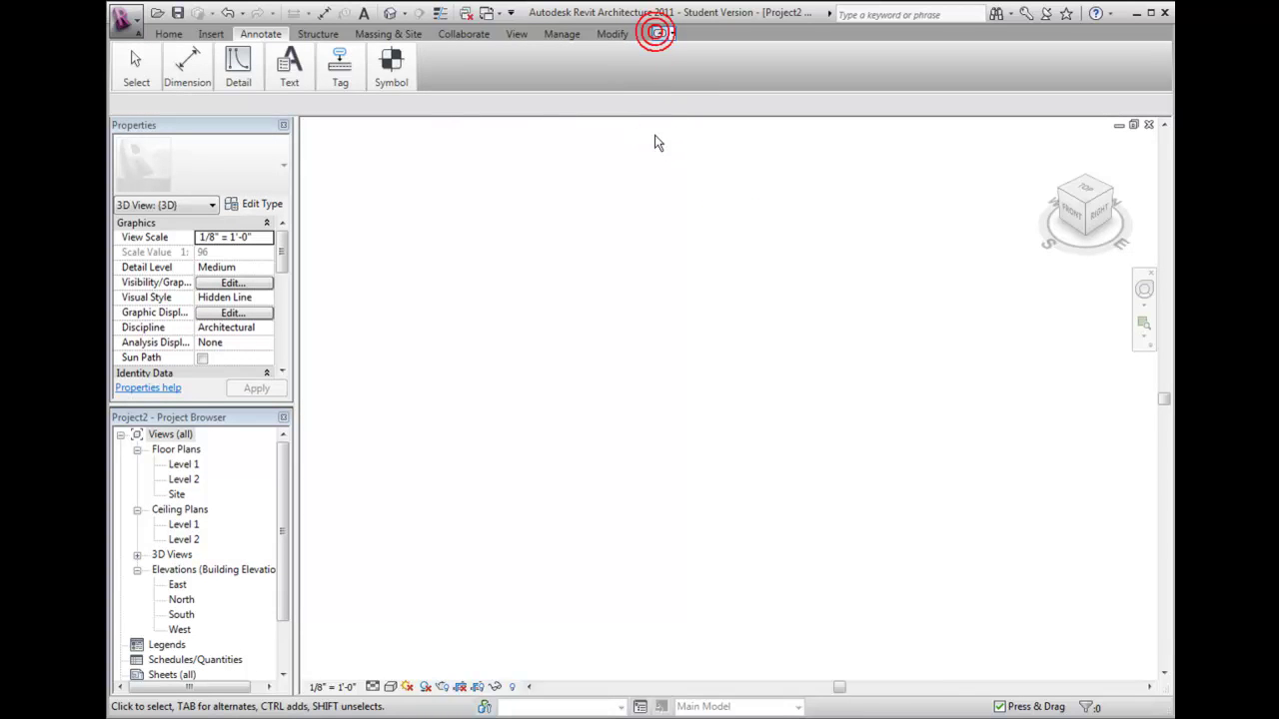
{"action": "left_click", "coordinate": [657, 33]}
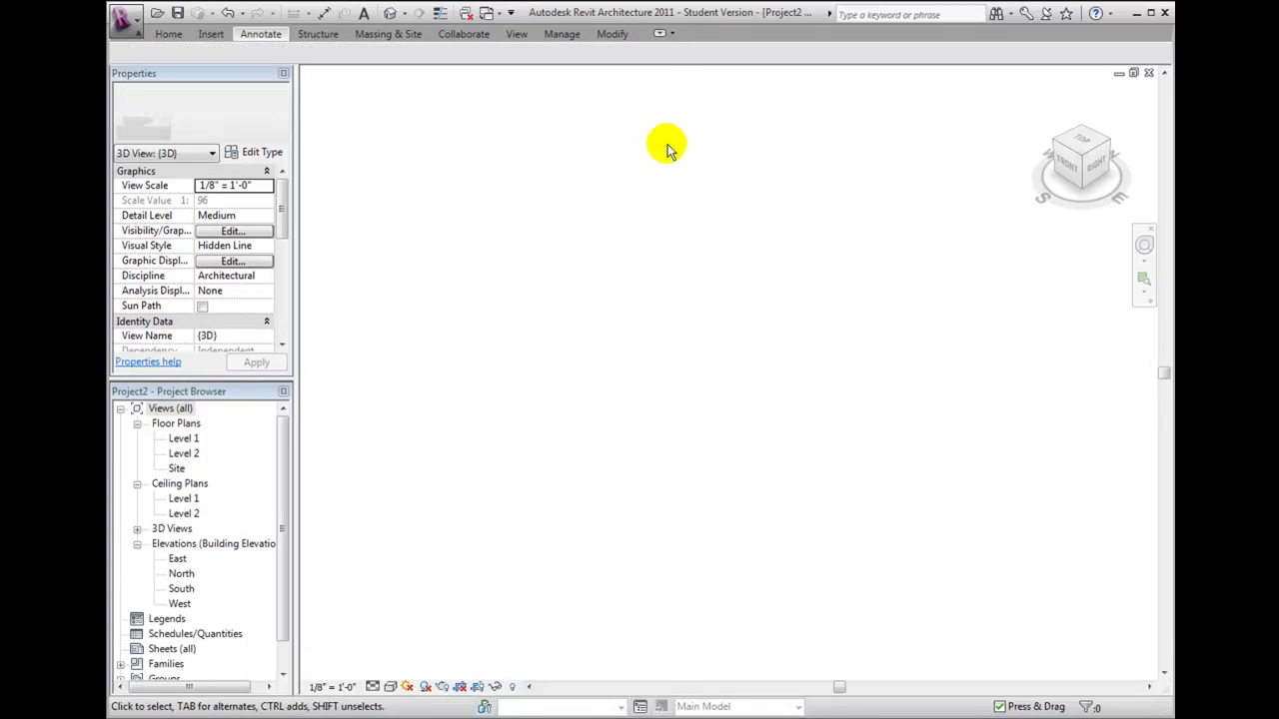
{"action": "left_click", "coordinate": [660, 33]}
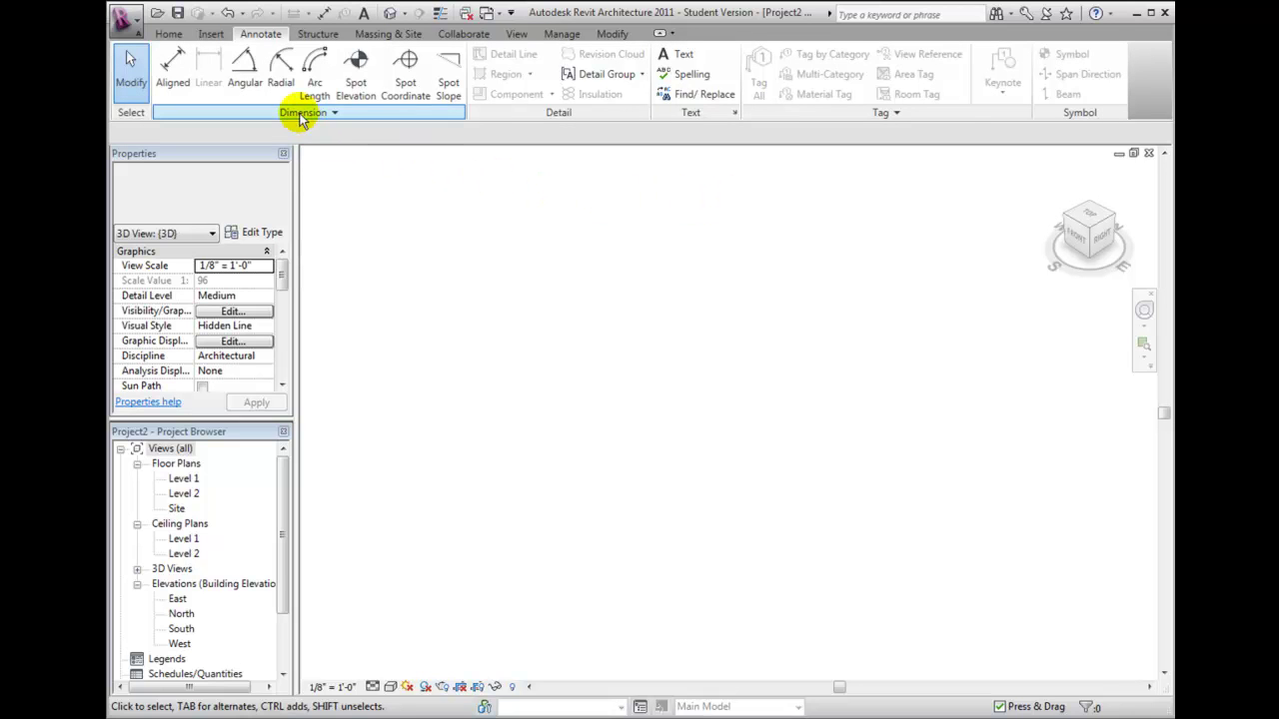
Move the Dimension panel after Text, then drag it onto the drawing area to float
{"action": "left_click_drag", "start_coordinate": [298, 113], "coordinate": [735, 122]}
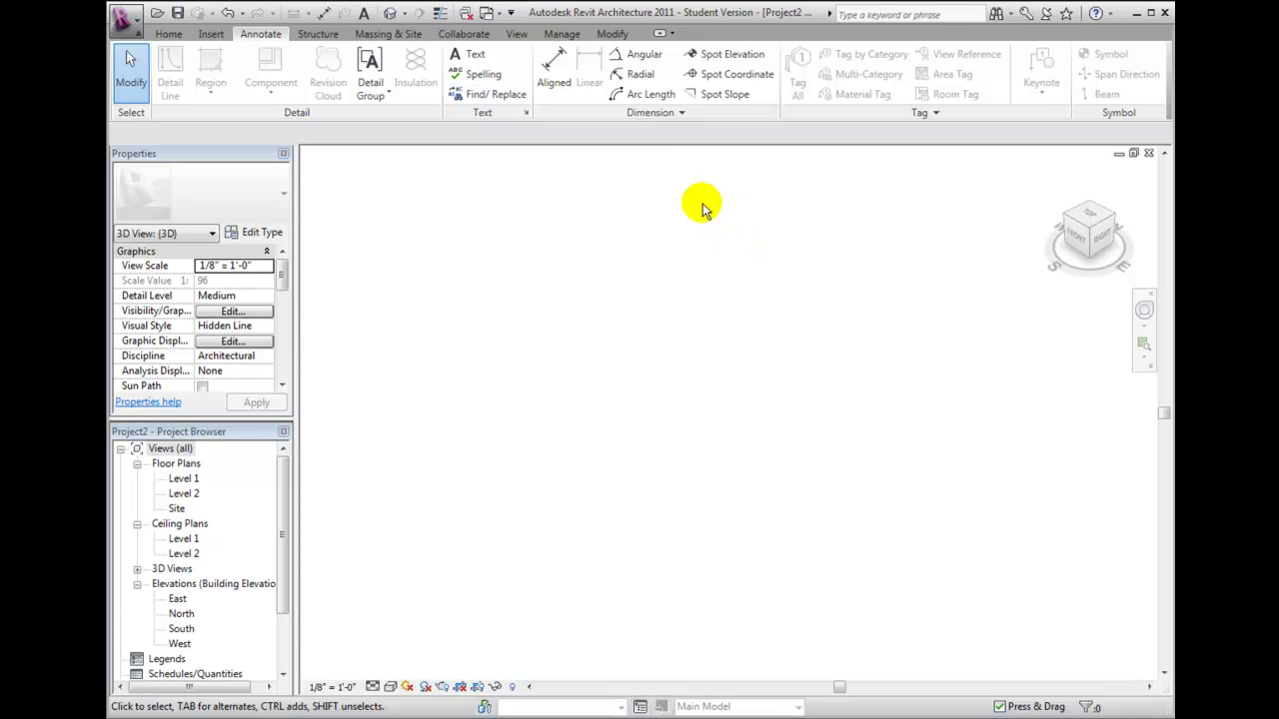
{"action": "left_click_drag", "start_coordinate": [641, 112], "coordinate": [501, 289]}
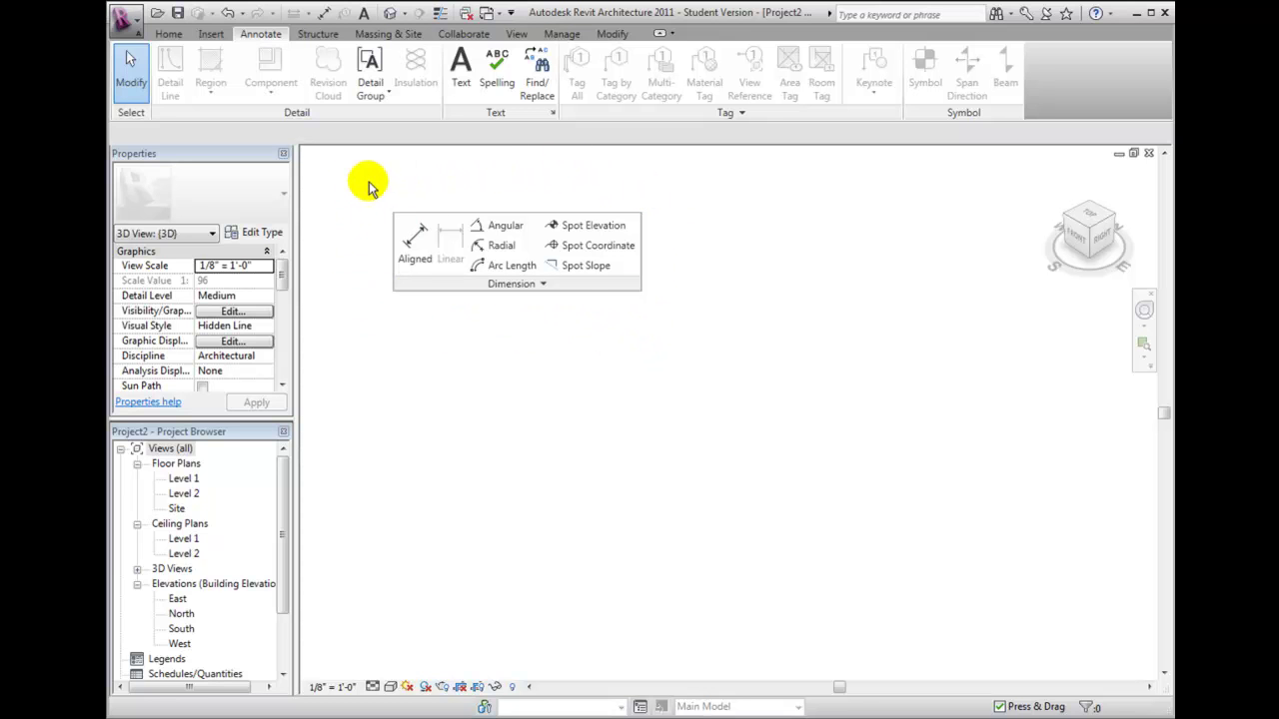
Return the floating Dimension panel to the ribbon and drag it back to first place on Annotate
{"action": "left_click", "coordinate": [170, 34]}
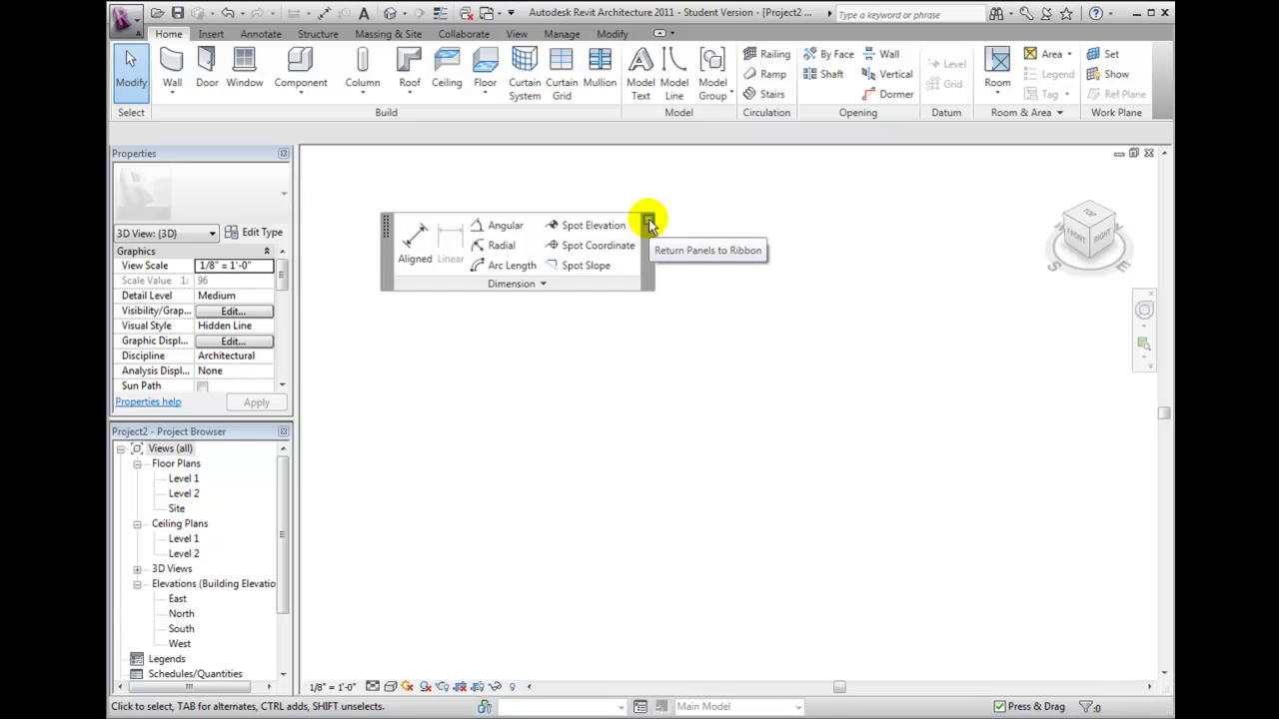
{"action": "left_click", "coordinate": [648, 223]}
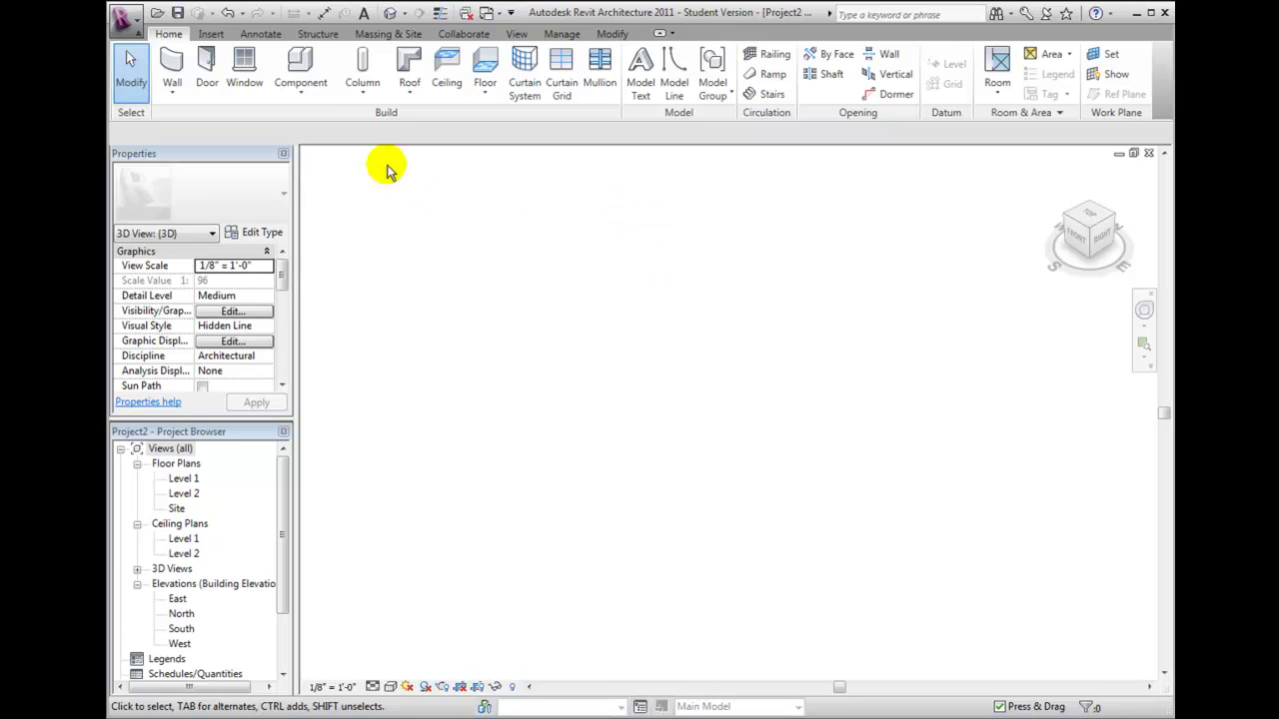
{"action": "left_click", "coordinate": [260, 34]}
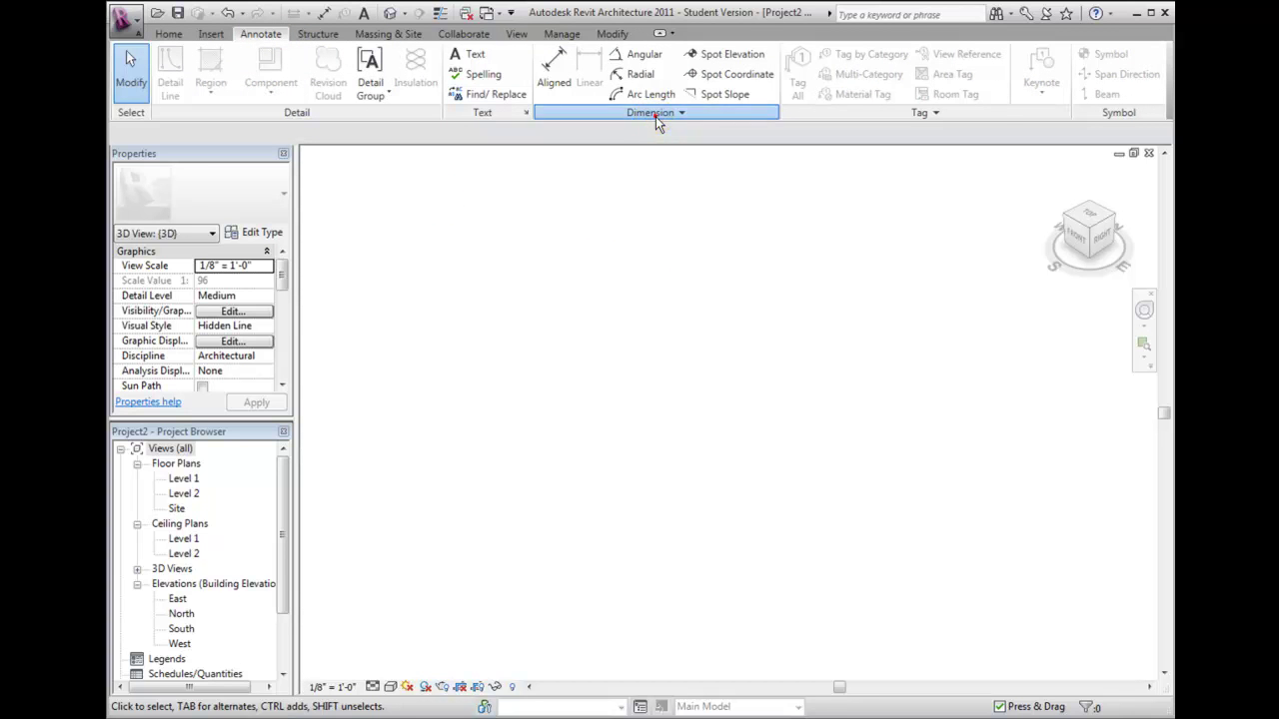
{"action": "left_click_drag", "start_coordinate": [655, 116], "coordinate": [273, 115]}
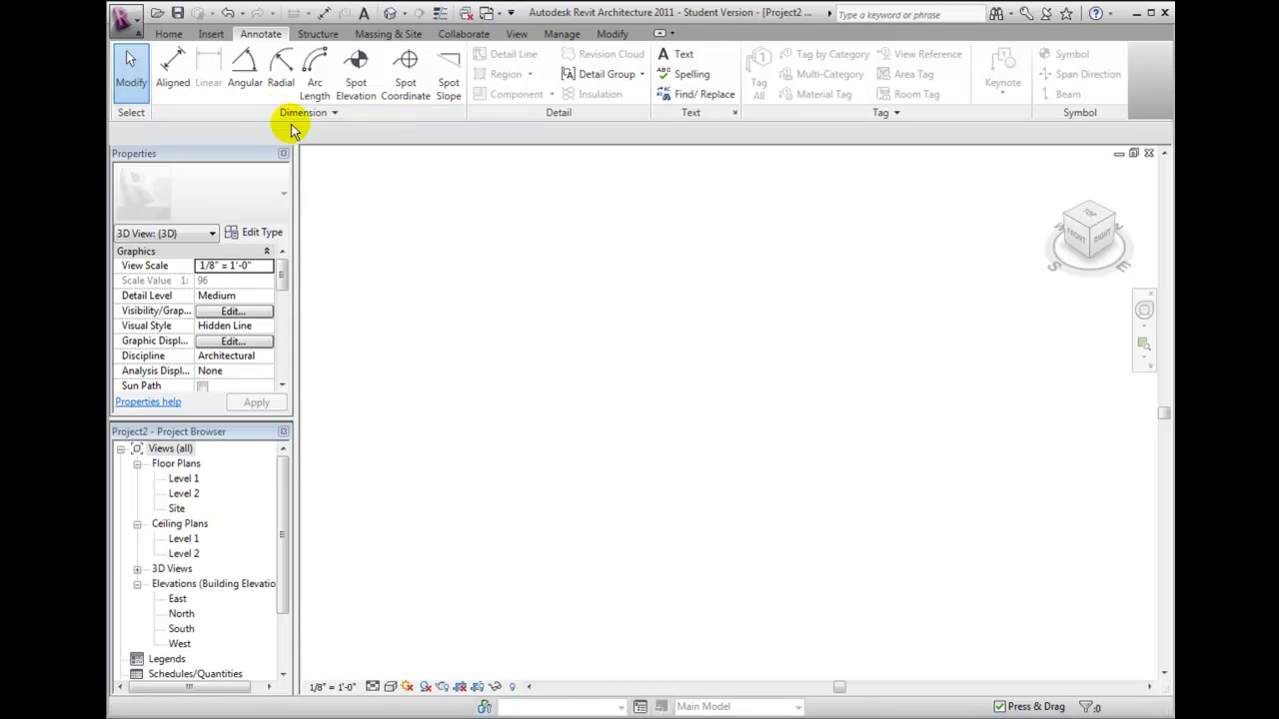